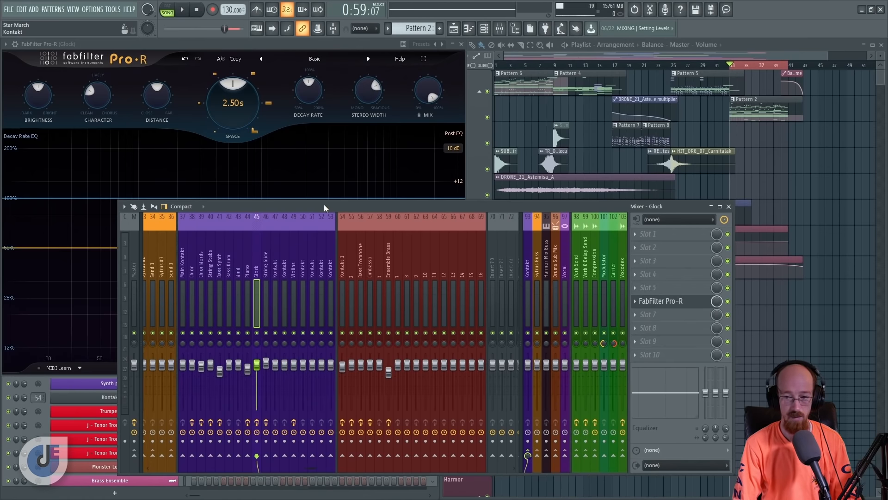
- Set the Glock reverb's Mix to 0% during playback and listen to the section dry
key("space")
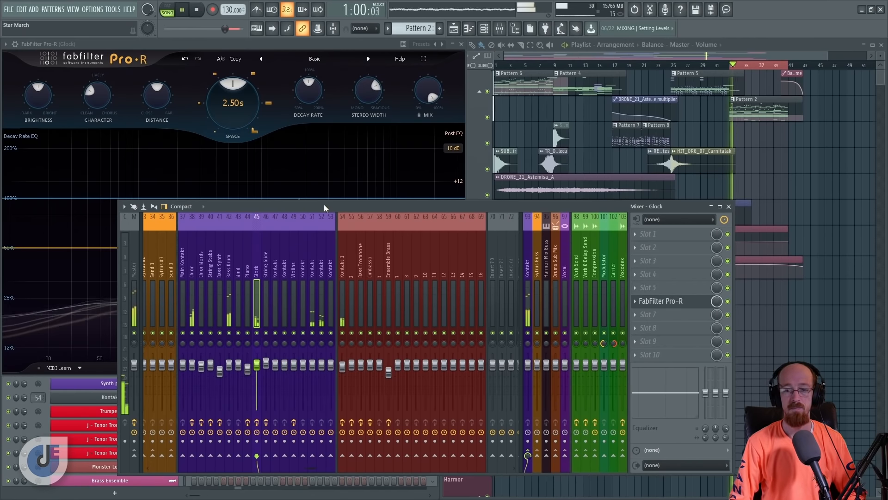
left_click_drag(424, 85, 424, 102)
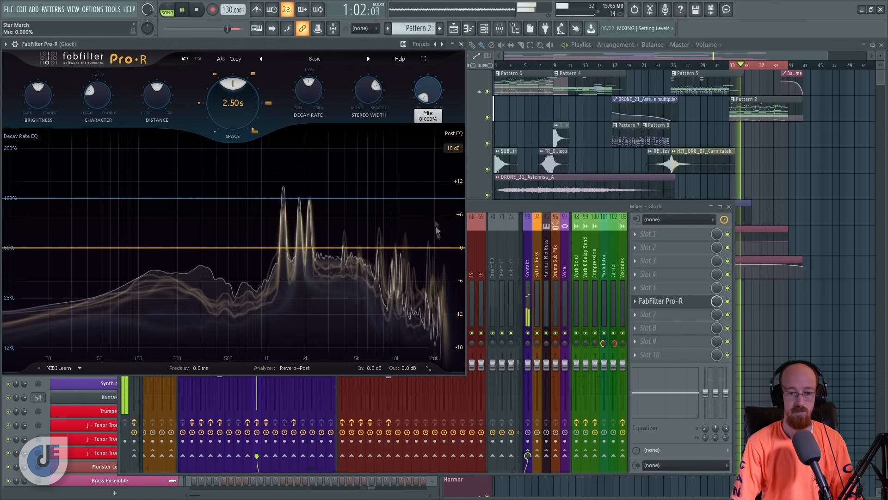
left_click(584, 207)
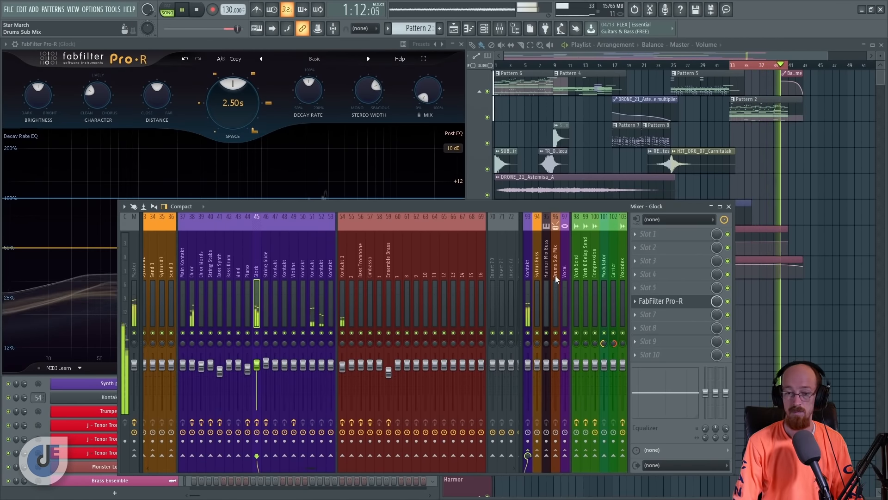
key("space")
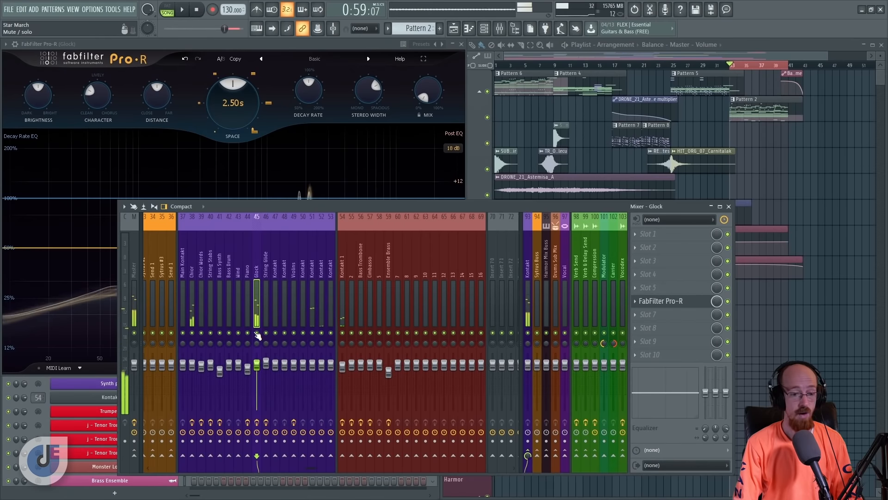
- Solo the Glock mixer track and expand its Pro-R reverb to full screen
right_click(257, 334)
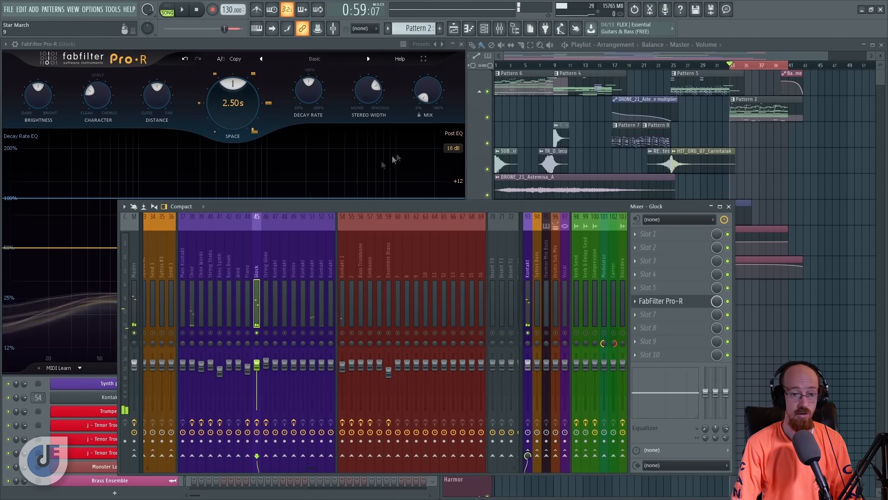
left_click(310, 51)
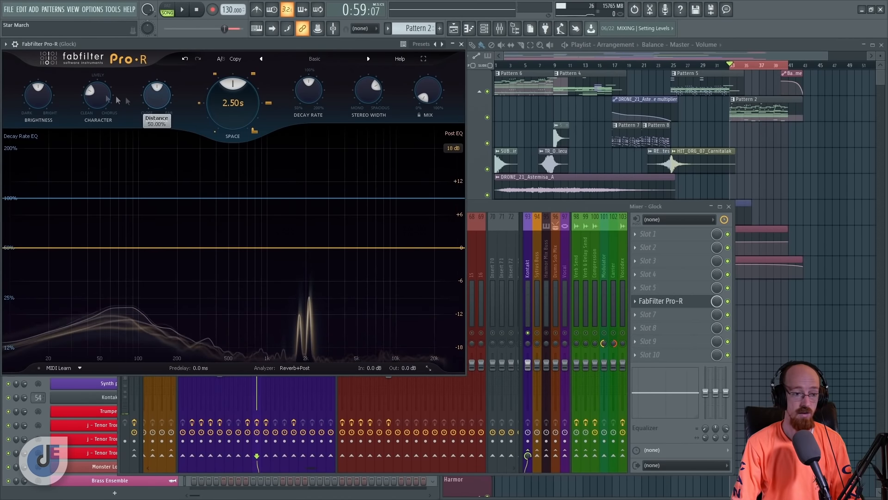
mouse_move(158, 101)
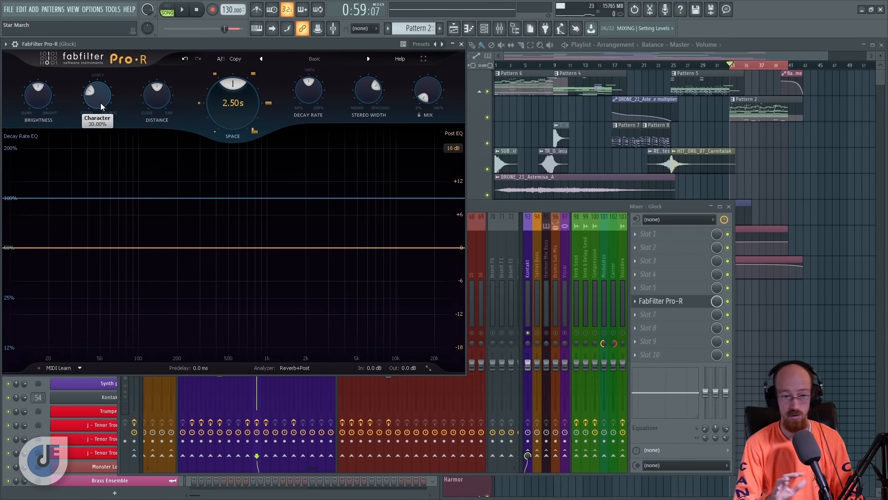
left_click(423, 59)
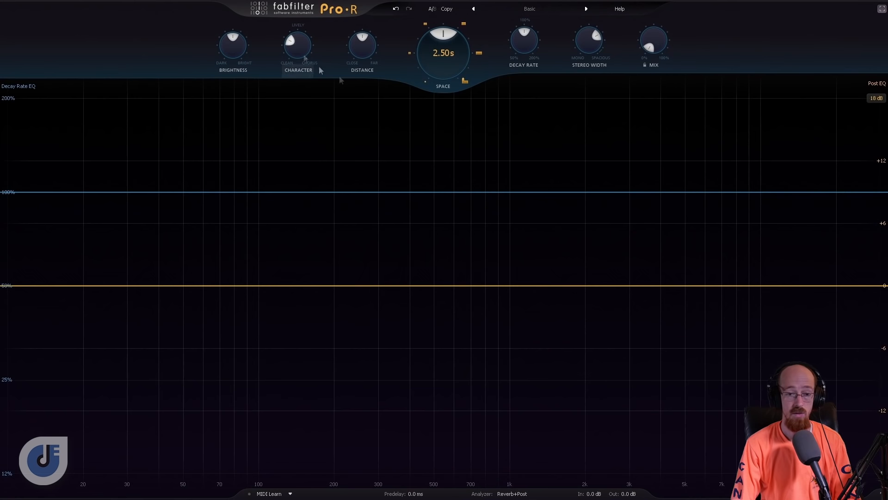
- Try Space at about 0.26 s and 1.66 s, and lower Decay Rate to about 95%
left_click_drag(443, 61, 445, 131)
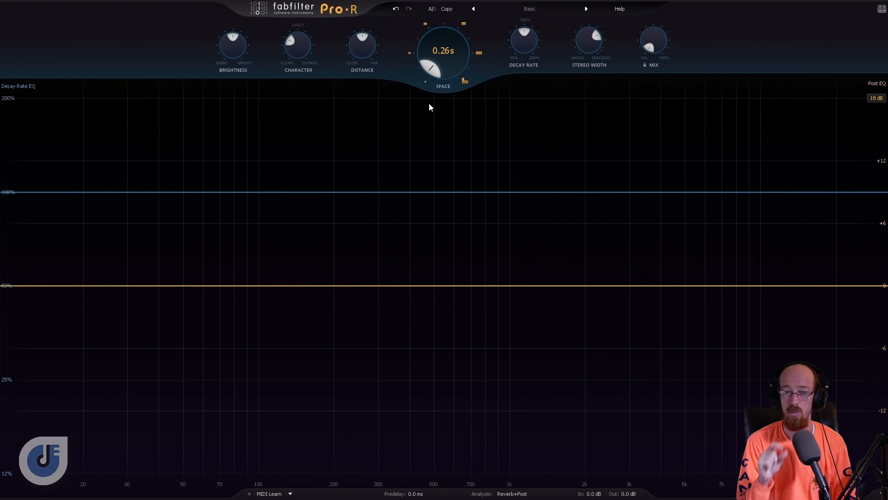
mouse_move(443, 67)
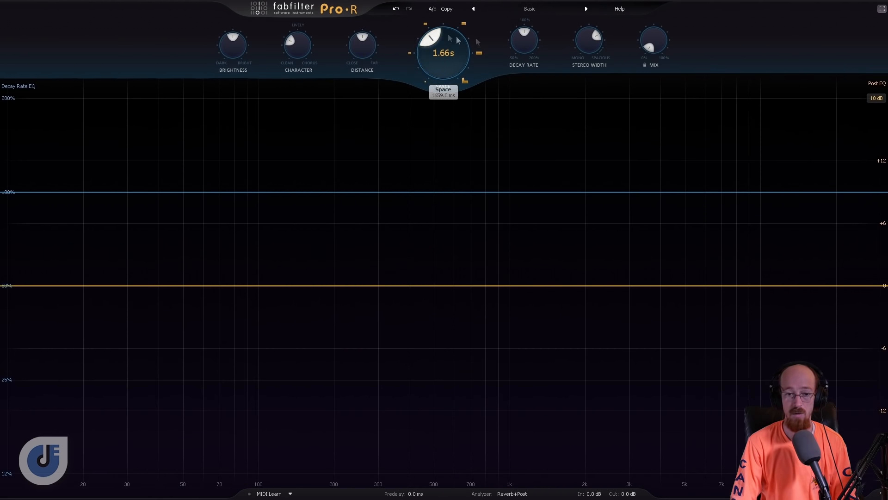
mouse_move(517, 43)
left_click_drag(517, 109, 512, 89)
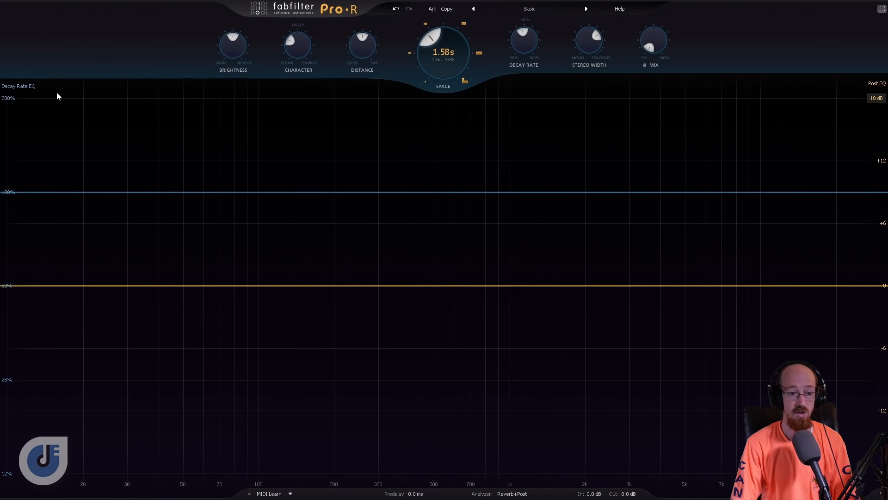
- Try bands on the Decay Rate EQ curve, including a high shelf near 1469 Hz at about 33%, and delete them
left_click_drag(170, 192, 170, 211)
left_click(190, 218)
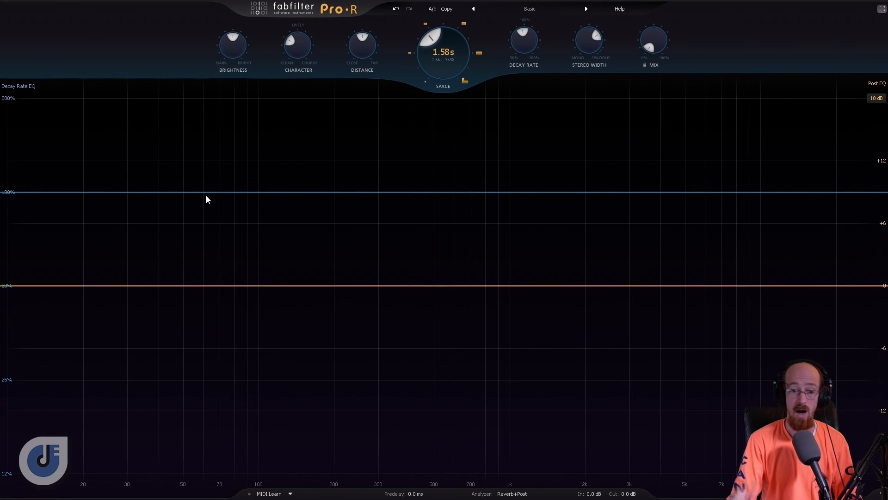
left_click_drag(809, 193, 545, 290)
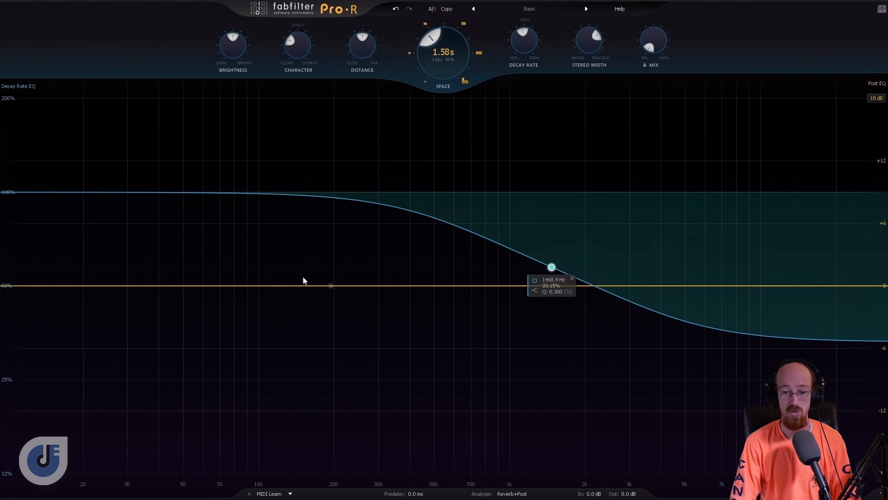
left_click(572, 280)
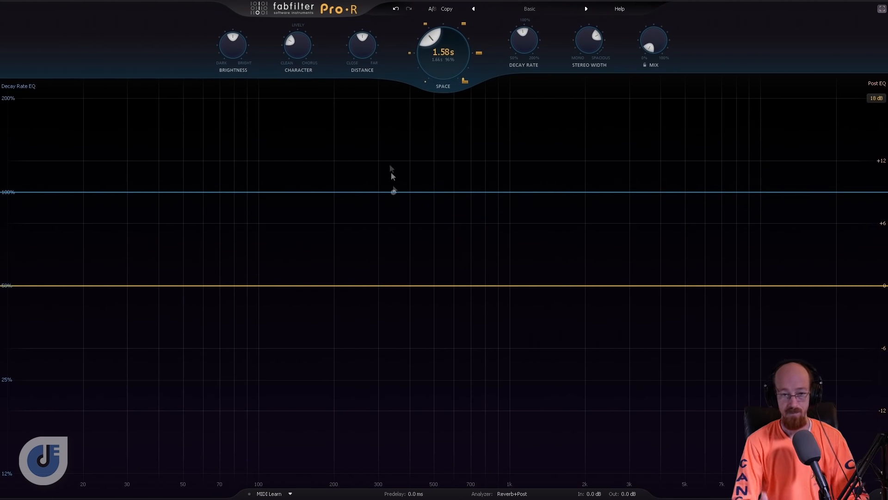
- Set Space to 200 ms, Mix to 100% and Decay Rate to 50%, and play the soloed track
left_click_drag(452, 74, 445, 145)
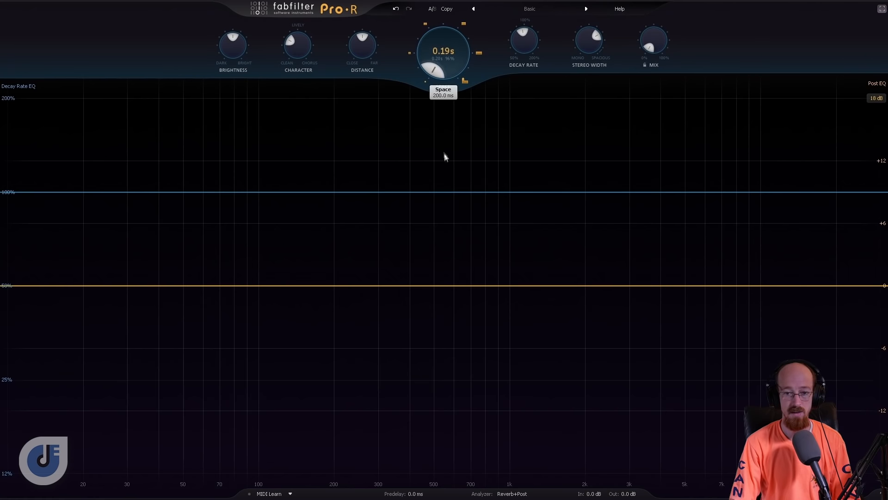
left_click_drag(655, 12, 654, 0)
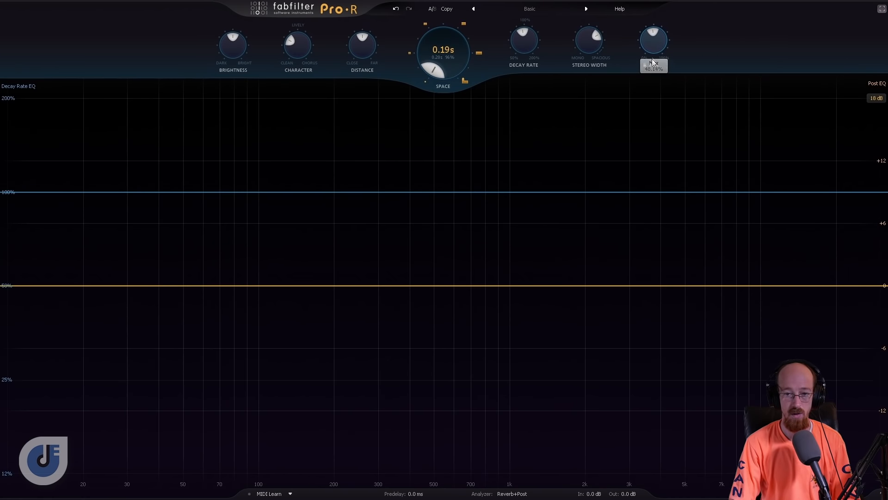
left_click_drag(654, 31, 655, 5)
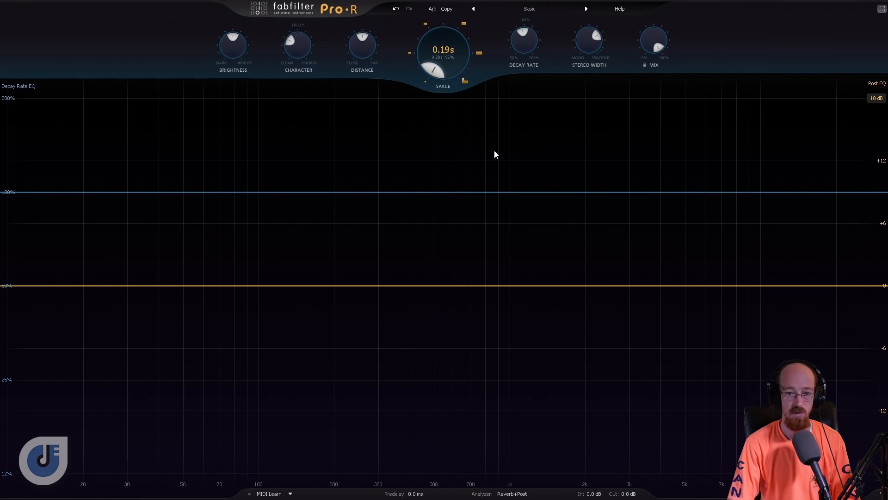
left_click_drag(528, 51, 524, 56)
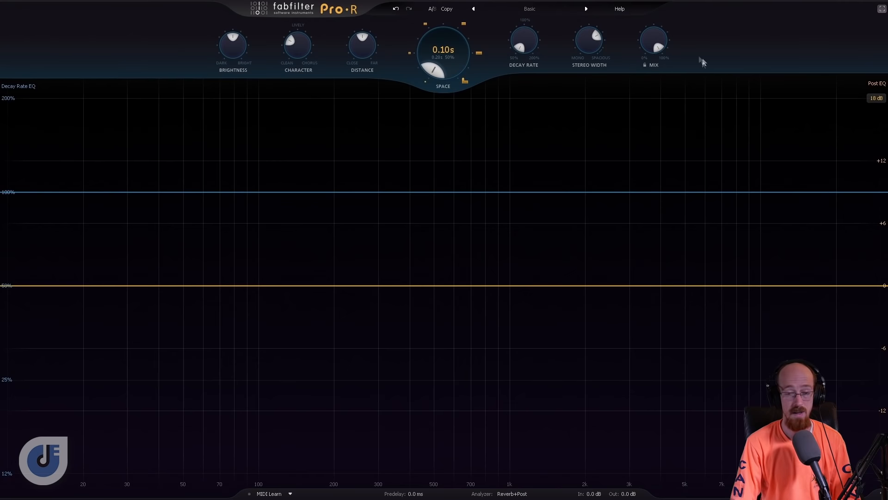
key("space")
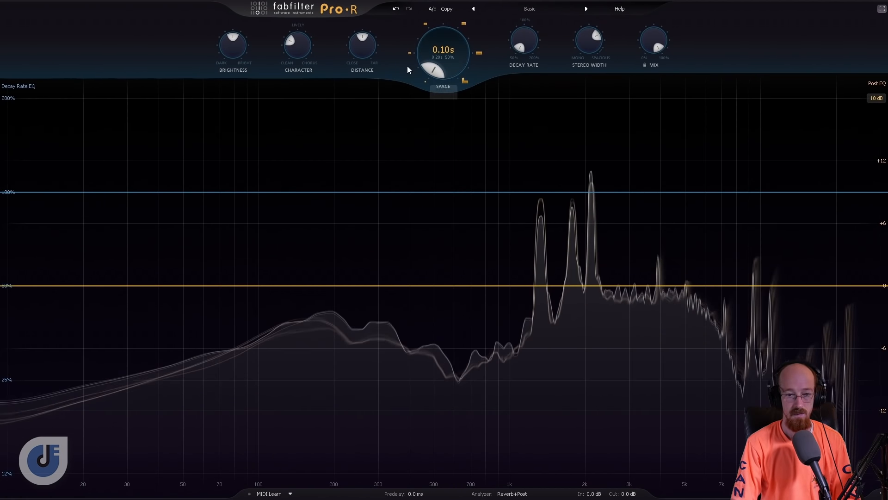
- Try Space at about 827 ms during playback and return it to 200 ms
mouse_move(449, 68)
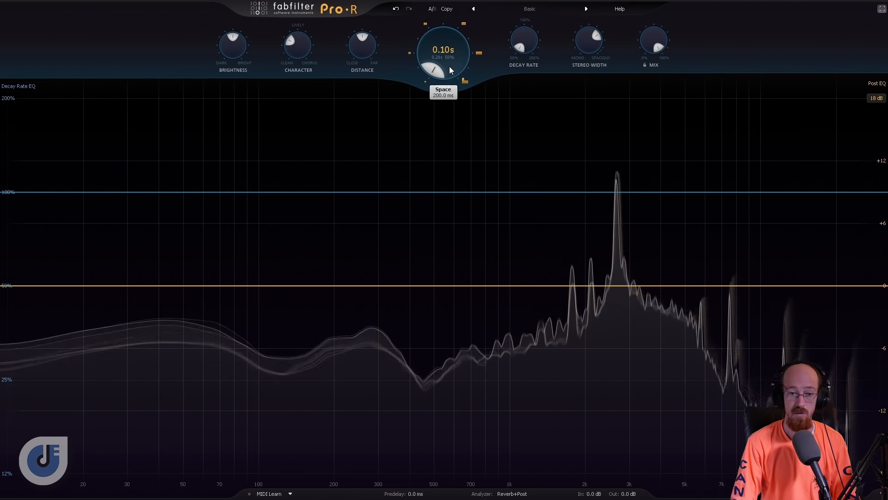
left_click_drag(450, 67, 426, 27)
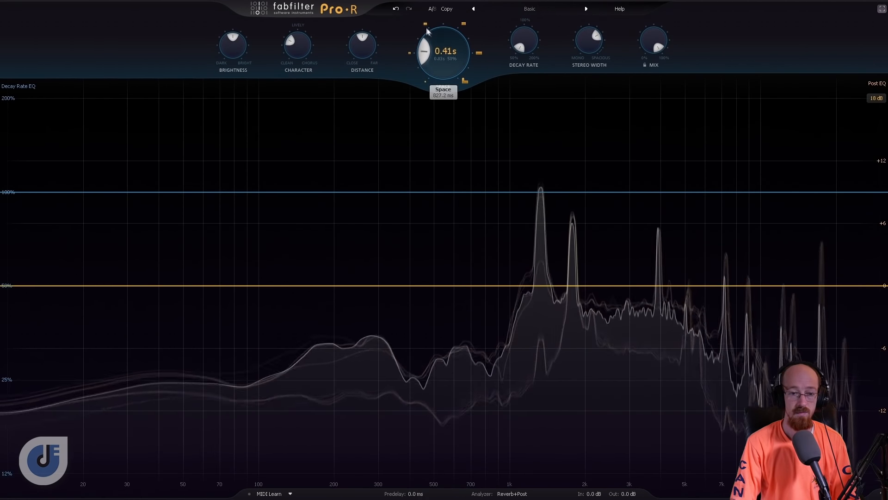
left_click_drag(441, 62, 441, 103)
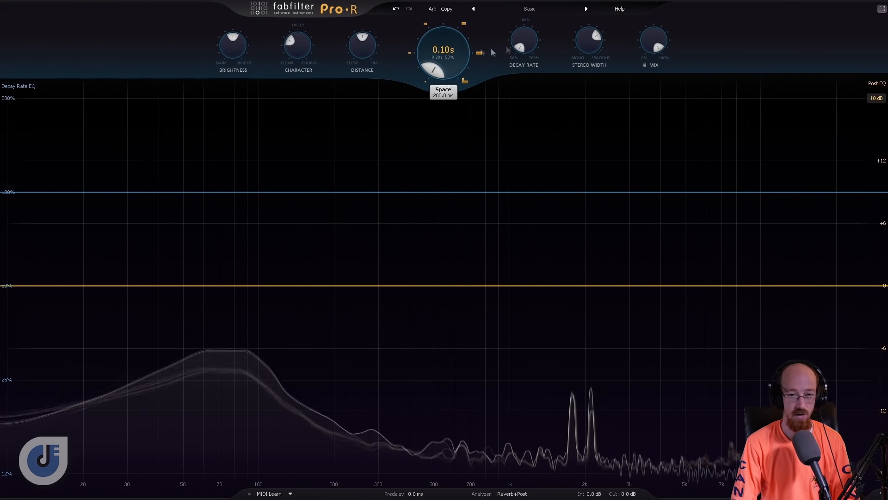
- Raise Decay Rate to 200% and Space to 10 s, and play the track to hear the longest tail
left_click_drag(529, 47, 525, 13)
left_click_drag(442, 52, 426, 68)
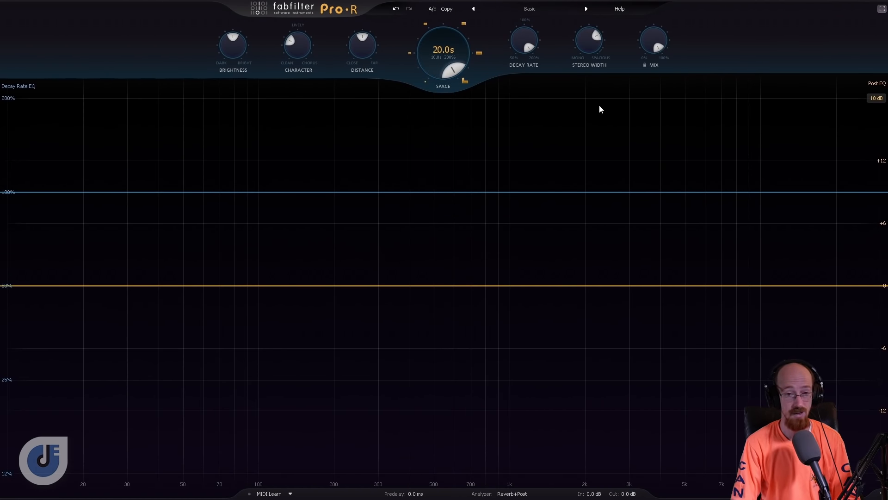
key("space")
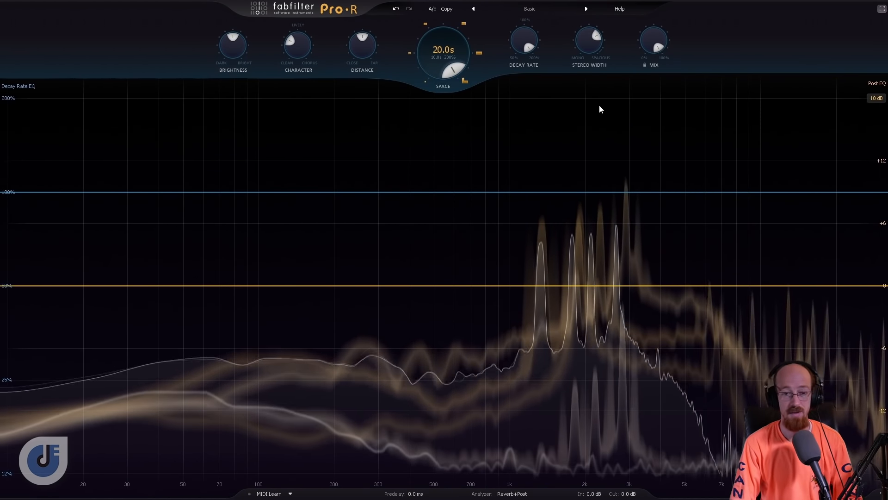
- Shorten Space to about 0.26 s and bring Decay Rate to about 93%
left_click_drag(441, 50, 447, 84)
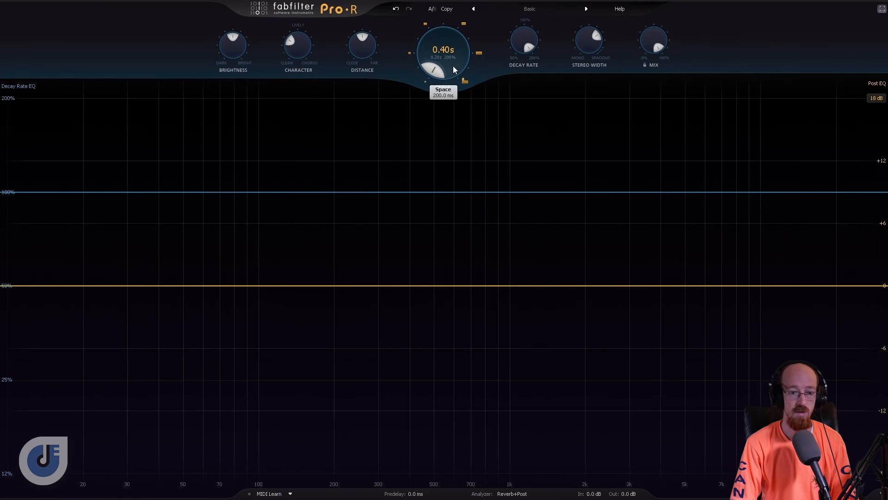
left_click_drag(445, 65, 446, 72)
left_click_drag(518, 38, 521, 62)
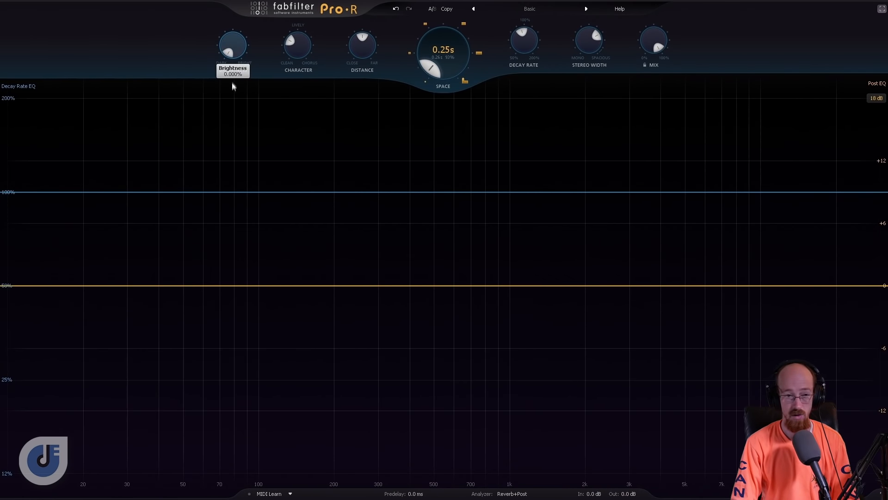
- Play the track fully wet with the darkest Brightness and raise Brightness to 100%
key("space")
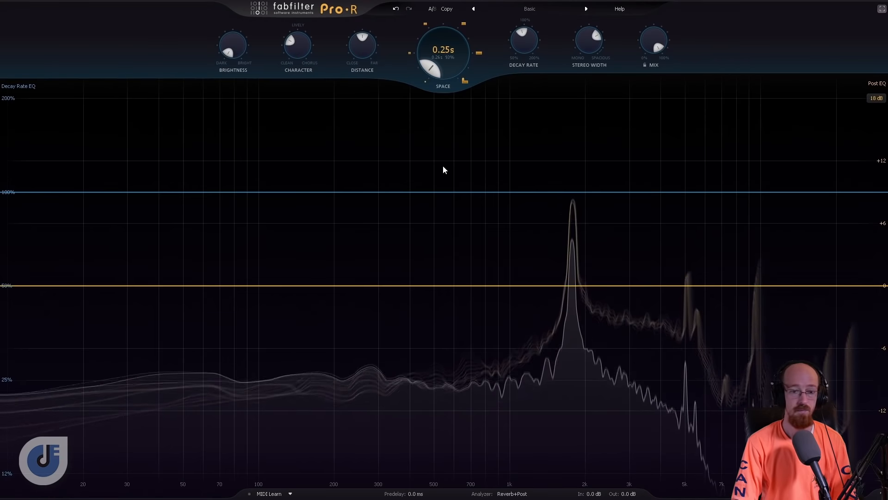
left_click_drag(653, 44, 646, 5)
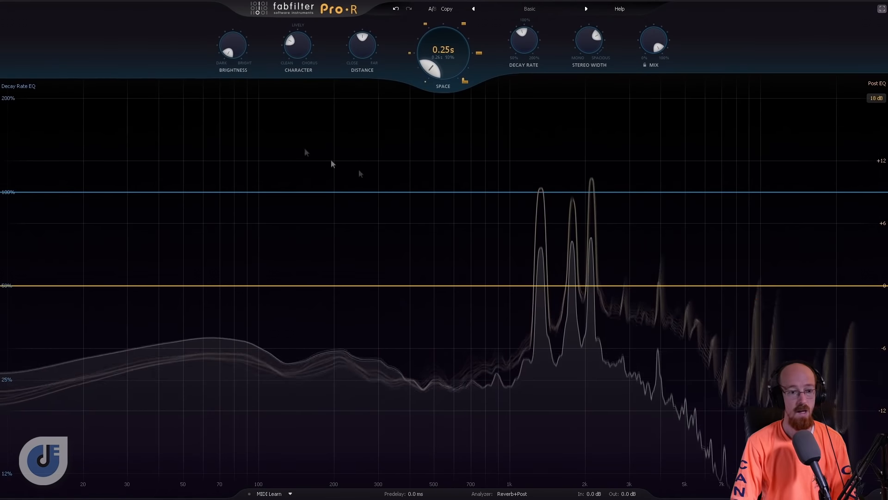
left_click_drag(238, 49, 232, 18)
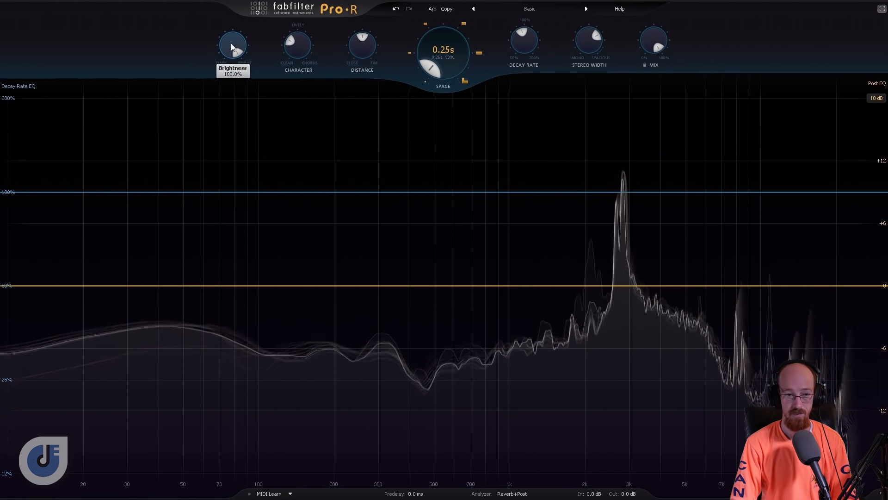
- Compare Character at 0%, about 63% and 100% during playback, and set it to about 50%
mouse_move(298, 48)
left_click_drag(300, 52, 300, 88)
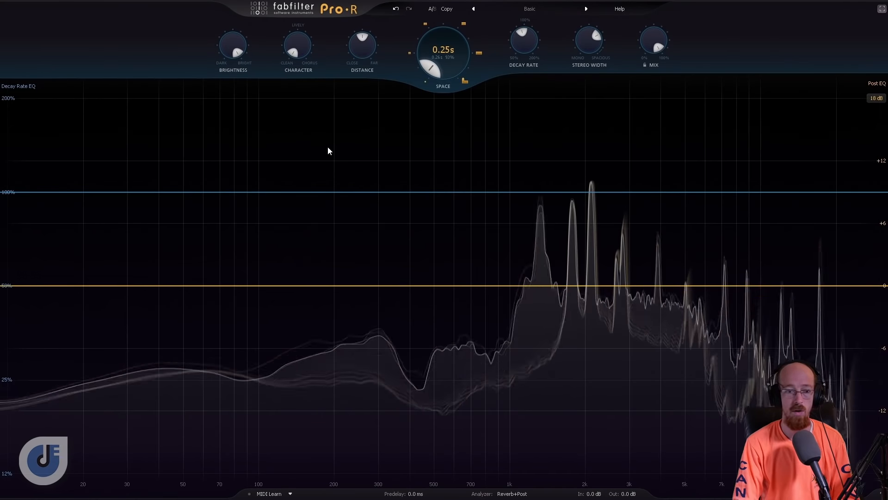
left_click_drag(302, 57, 293, 24)
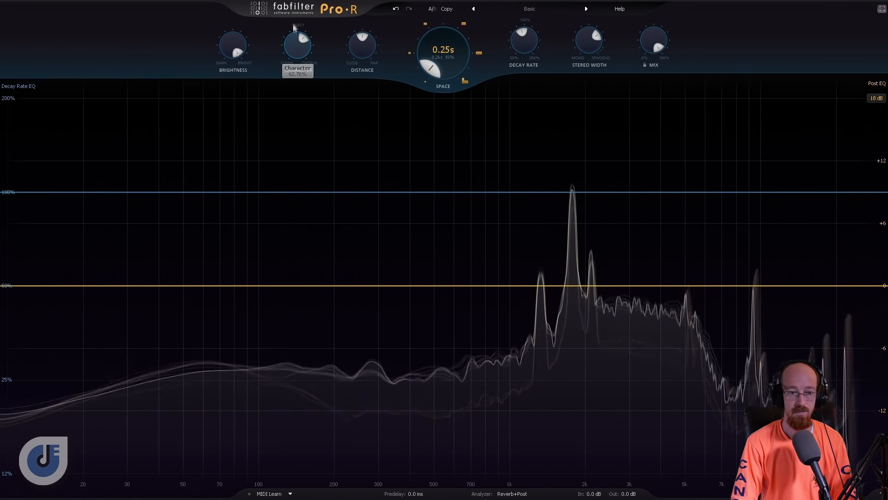
left_click_drag(295, 55, 293, 16)
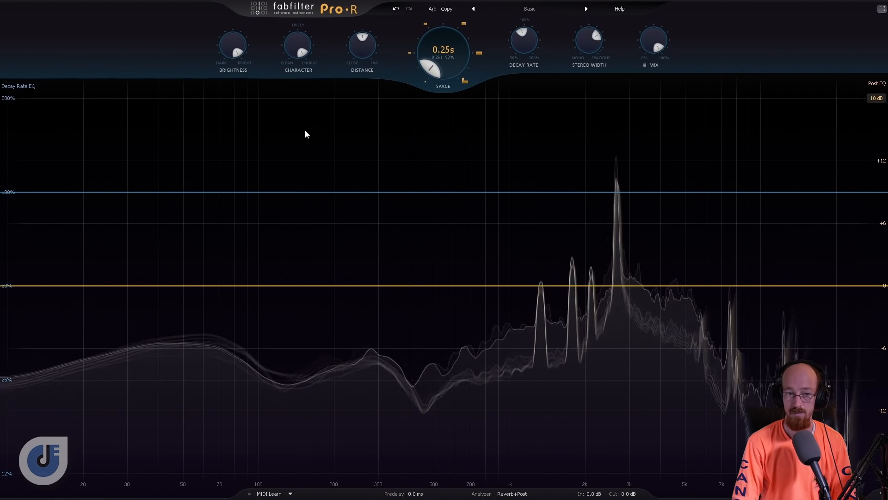
left_click_drag(297, 53, 286, 86)
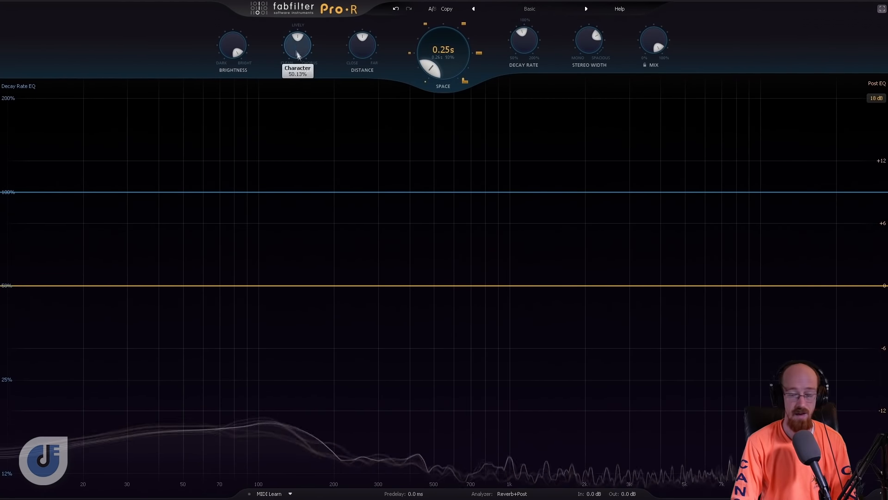
- Compare Distance at 0% with higher settings during playback, and raise it to about 79%
mouse_move(363, 54)
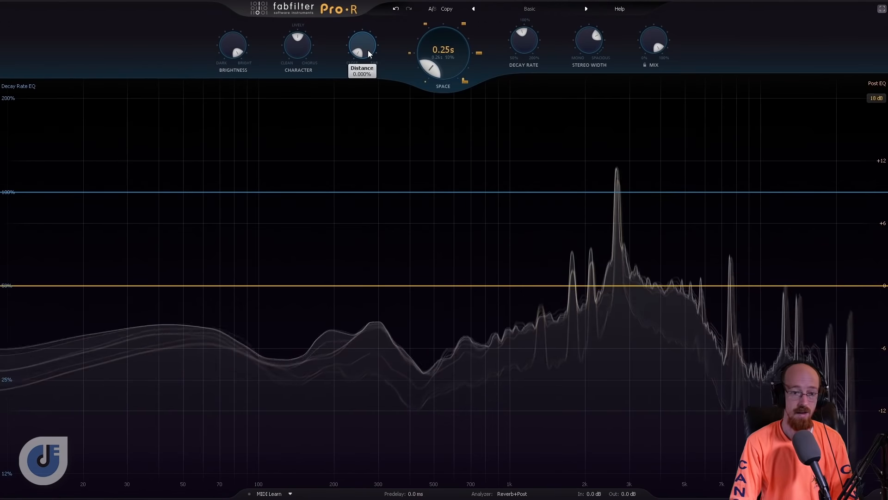
left_click_drag(368, 50, 360, 25)
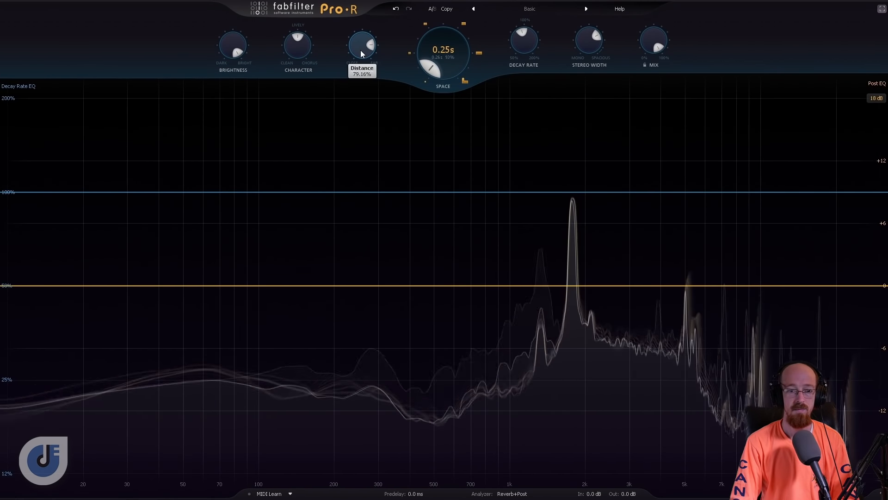
- Raise Distance through about 88% to 100% during playback, and bring it down to 0% for comparison
left_click_drag(361, 50, 361, 46)
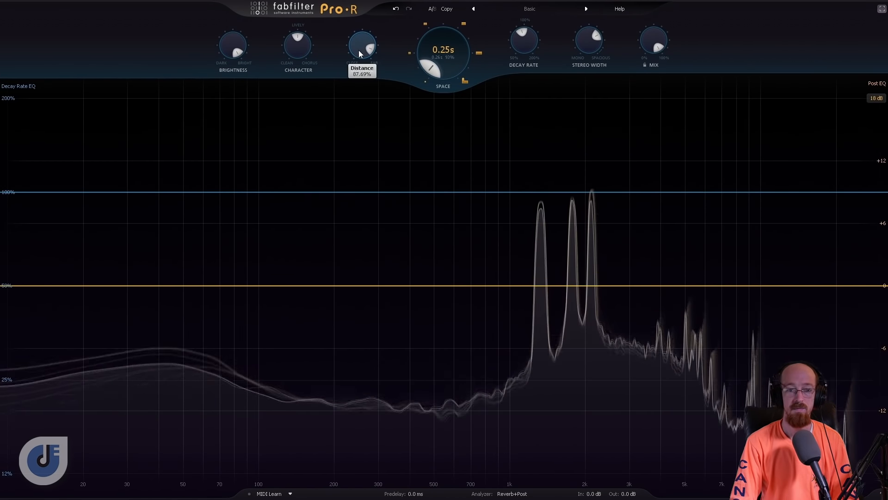
left_click_drag(359, 49, 359, 22)
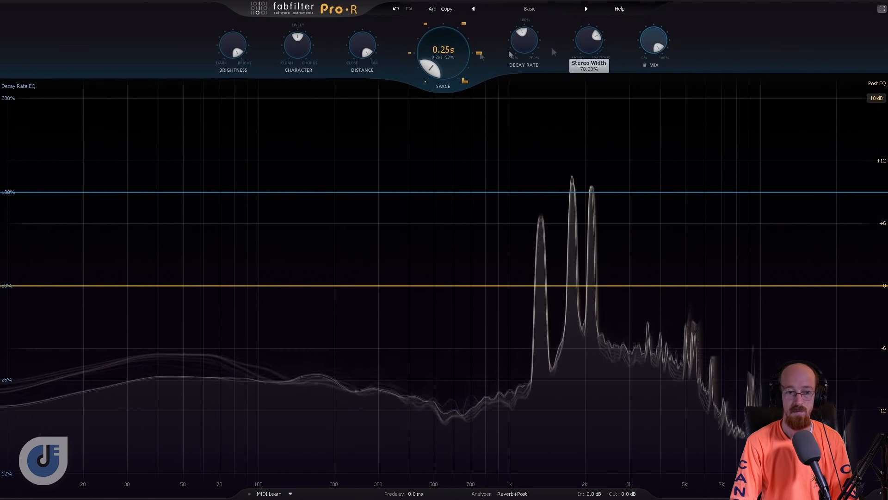
left_click_drag(359, 74, 373, 134)
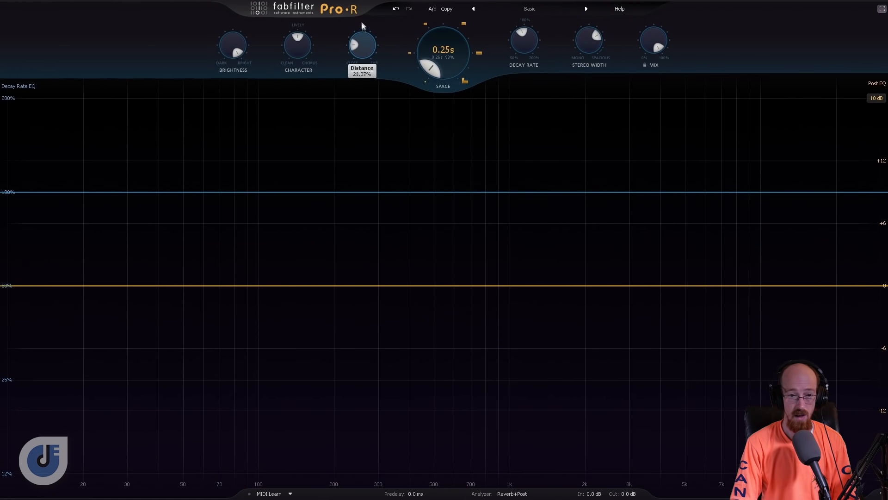
left_click_drag(360, 43, 375, 125)
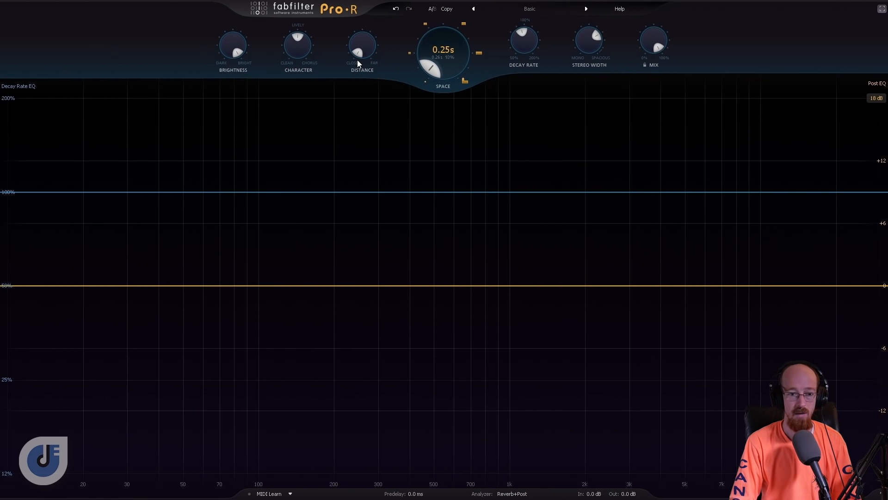
mouse_move(365, 49)
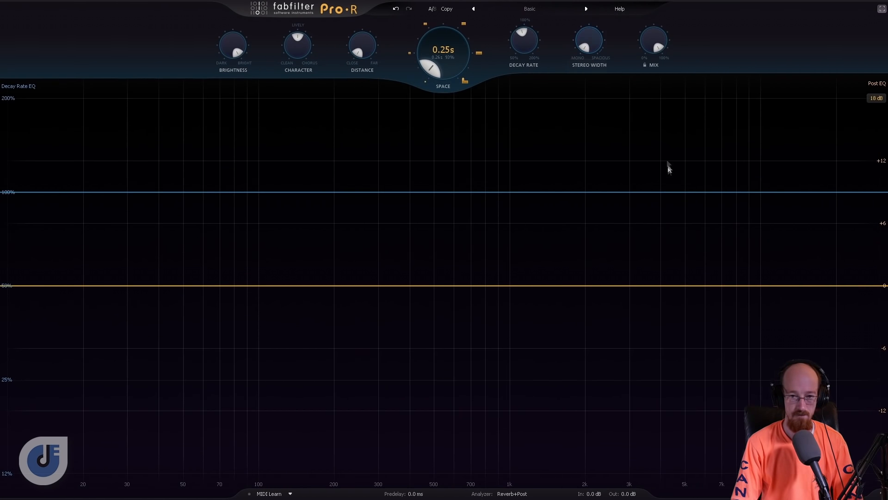
- Compare Stereo Width at 0% with wider settings during playback, and set it to about 50%
mouse_move(591, 43)
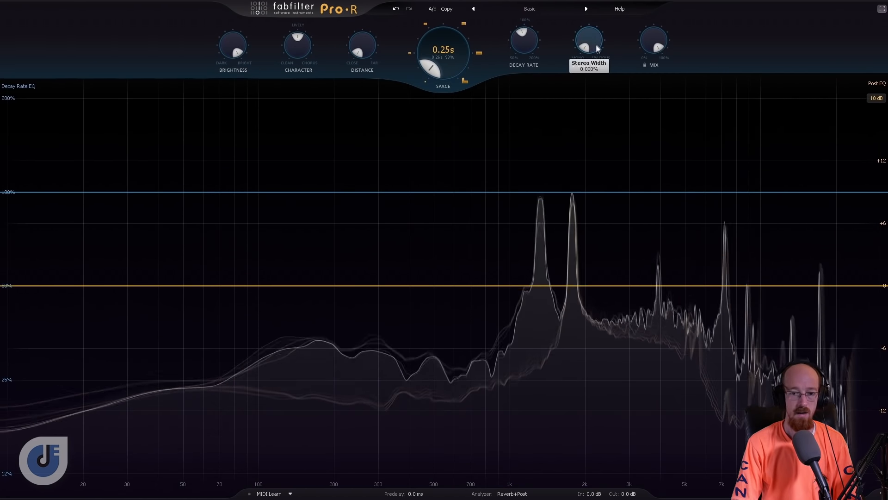
left_click_drag(591, 43, 586, 44)
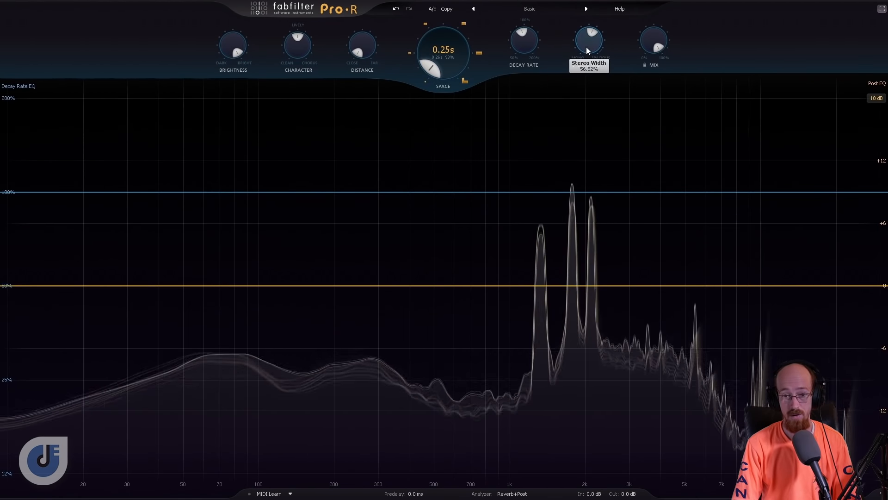
left_click_drag(585, 43, 582, 89)
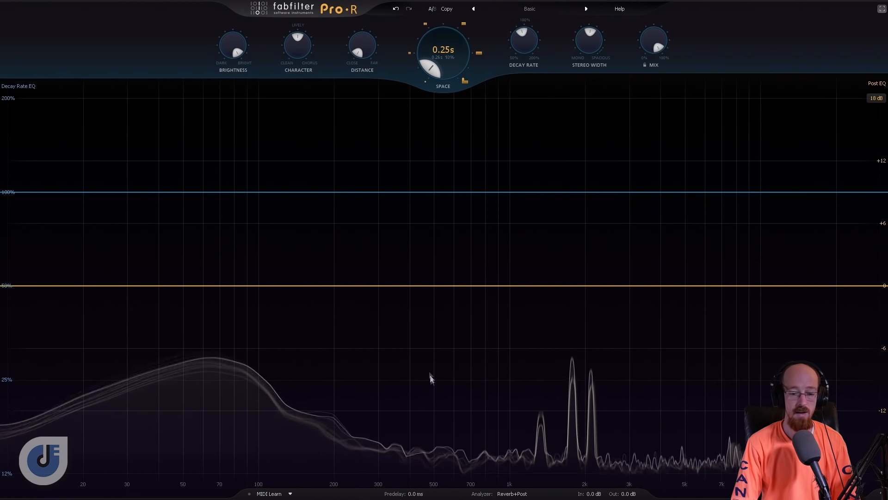
- Sync Predelay to a 1/8 note for playback, and lengthen it to 1/4
mouse_move(415, 488)
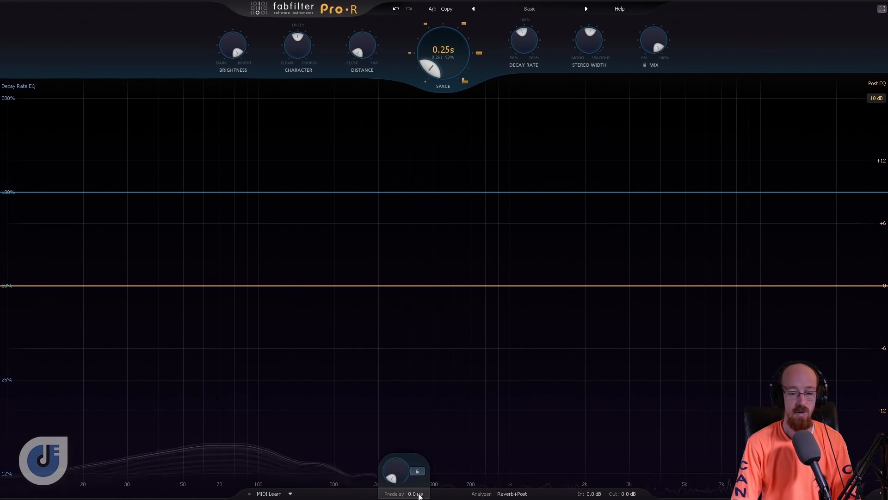
mouse_move(401, 473)
left_mouse_down()
mouse_move(402, 465)
mouse_move(401, 474)
left_mouse_up()
mouse_move(420, 472)
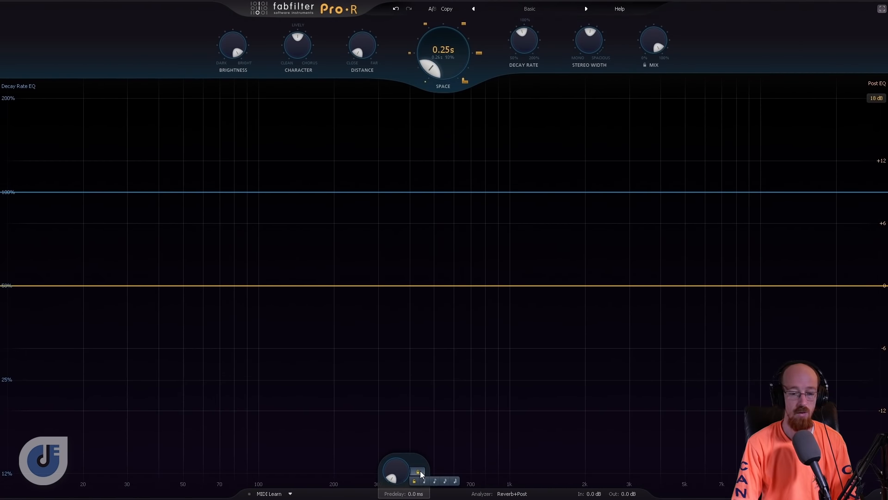
left_click(435, 482)
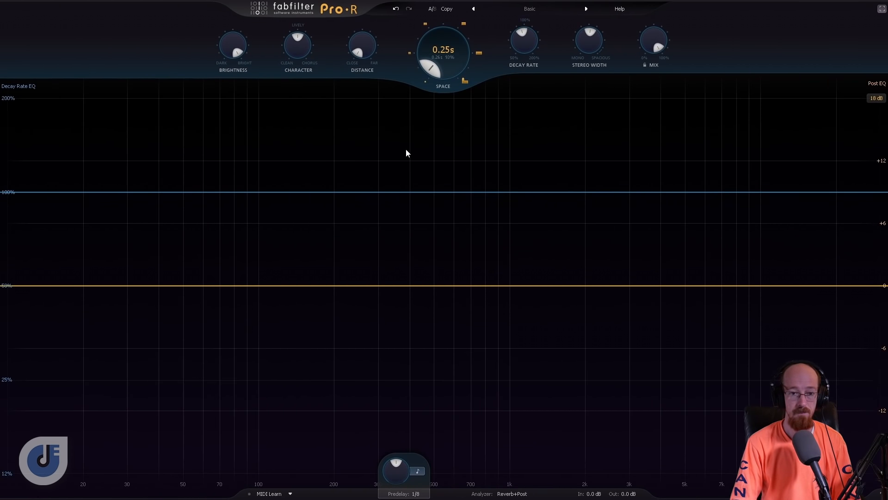
key("space")
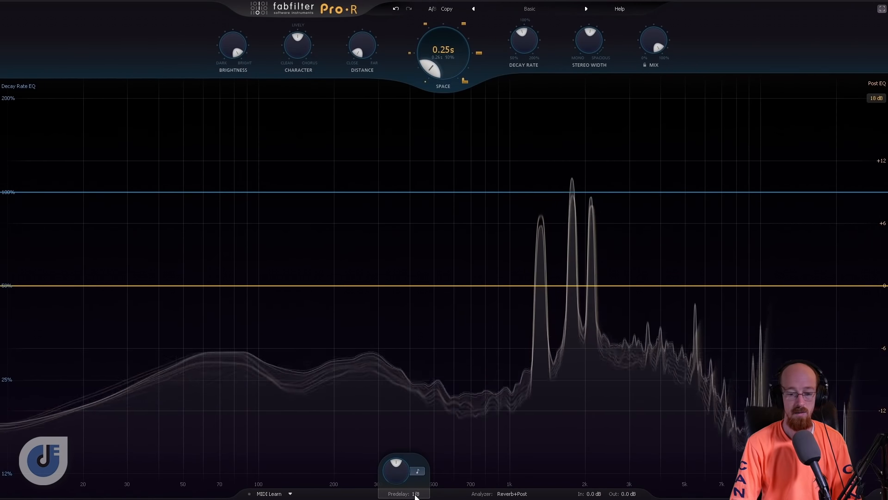
left_click(418, 471)
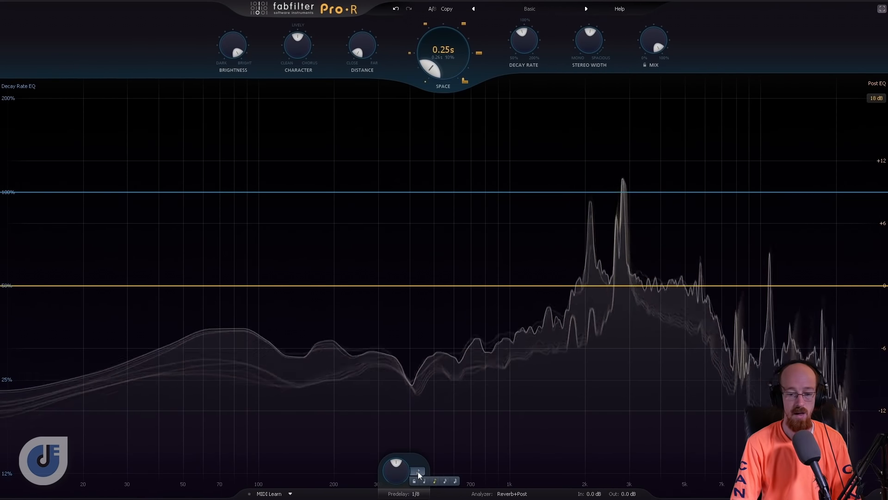
left_click(423, 481)
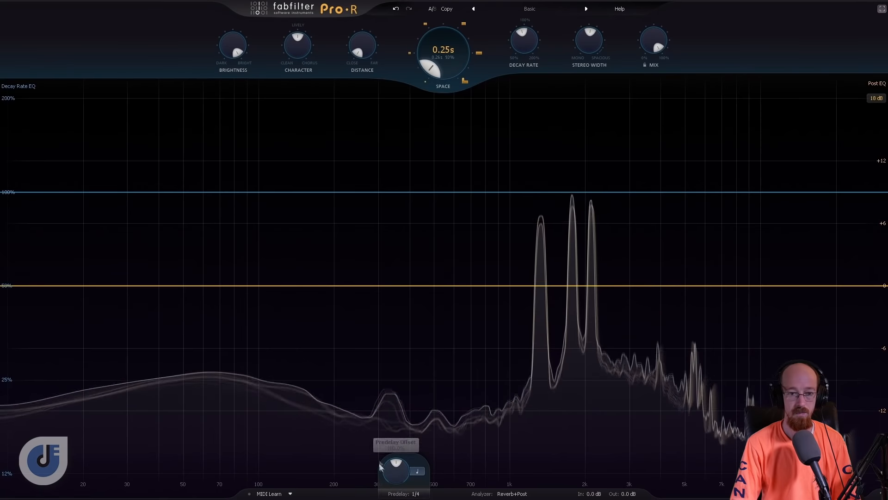
- Audition Space at about 1.12 s, set Distance near 50%, lower Decay Rate to about 56%, shorten Space and reduce Mix
left_click_drag(438, 59, 437, 40)
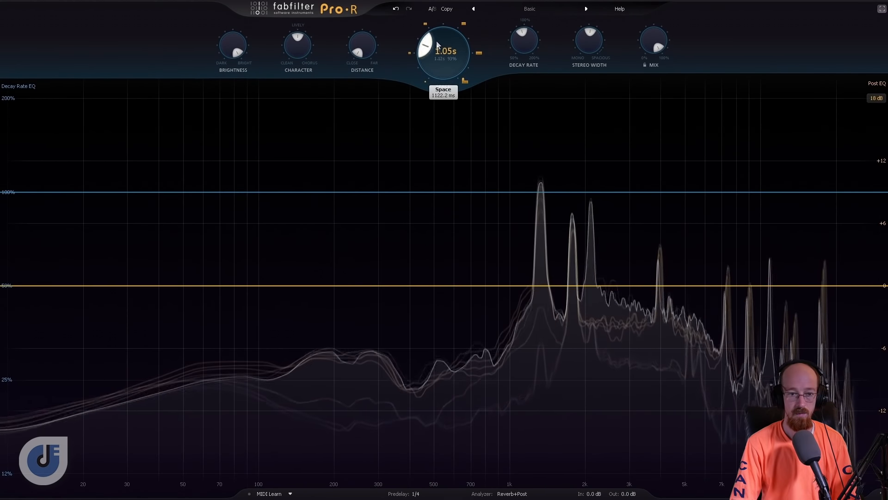
left_click_drag(364, 53, 363, 24)
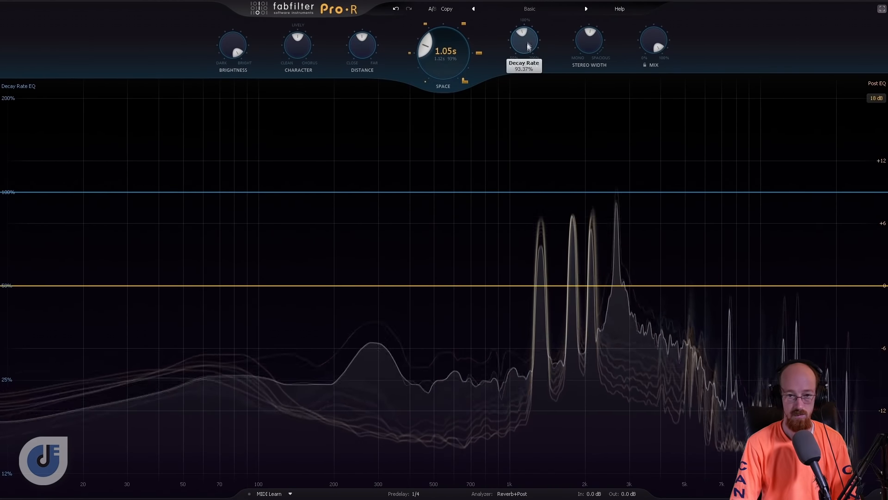
left_click_drag(527, 50, 517, 76)
left_click_drag(434, 53, 435, 74)
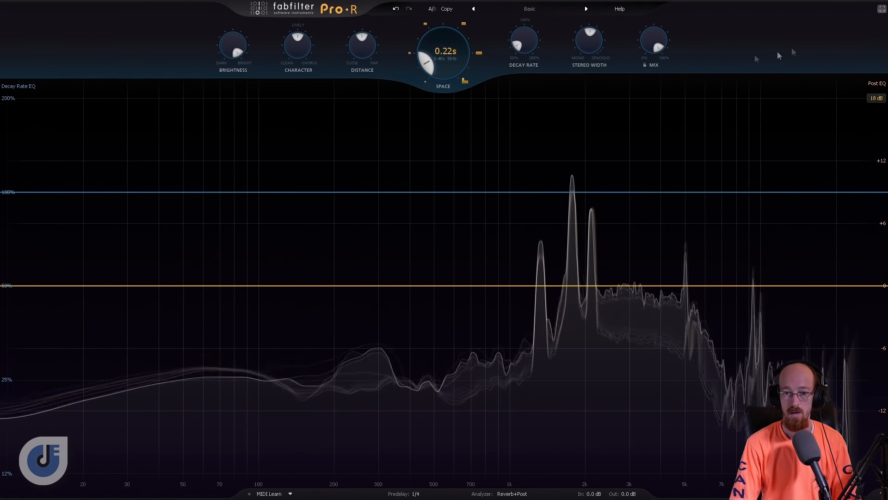
left_click_drag(653, 46, 649, 74)
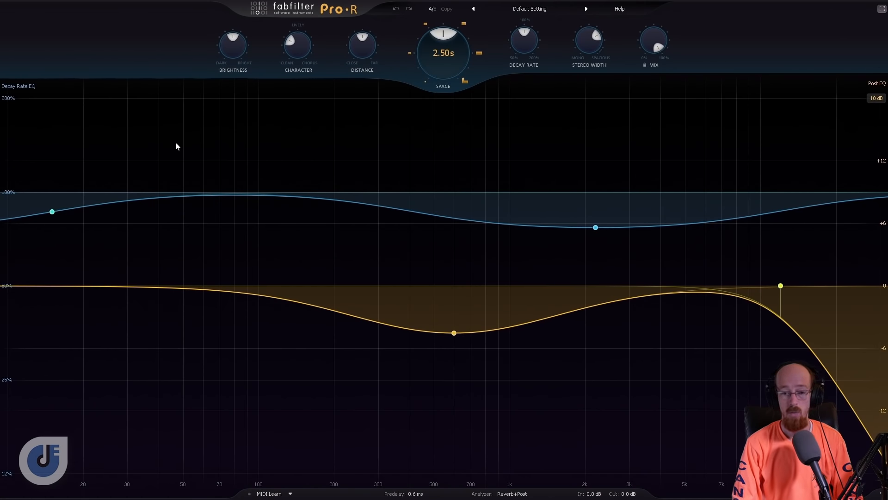
- On the Default Setting preset, flatten the 2200 Hz Decay Rate EQ band to about 100% and remove both Post EQ bands
mouse_move(596, 231)
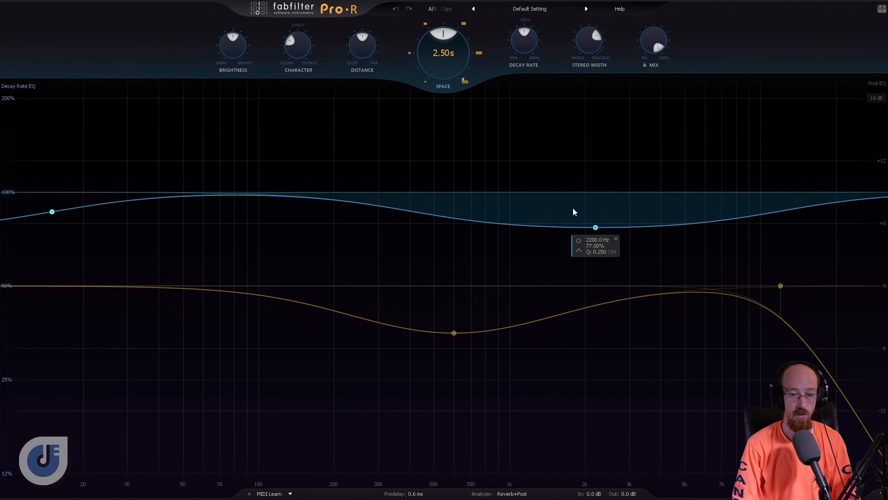
left_click_drag(596, 227, 596, 193)
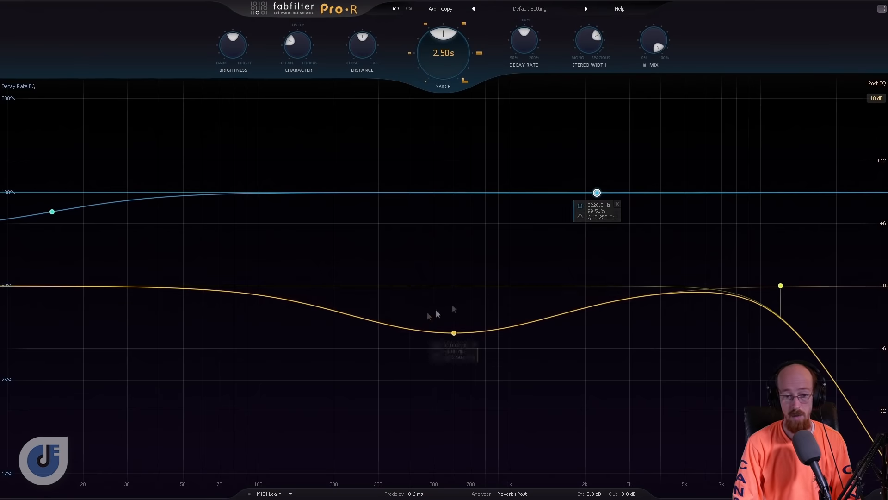
left_click_drag(450, 334, 460, 286)
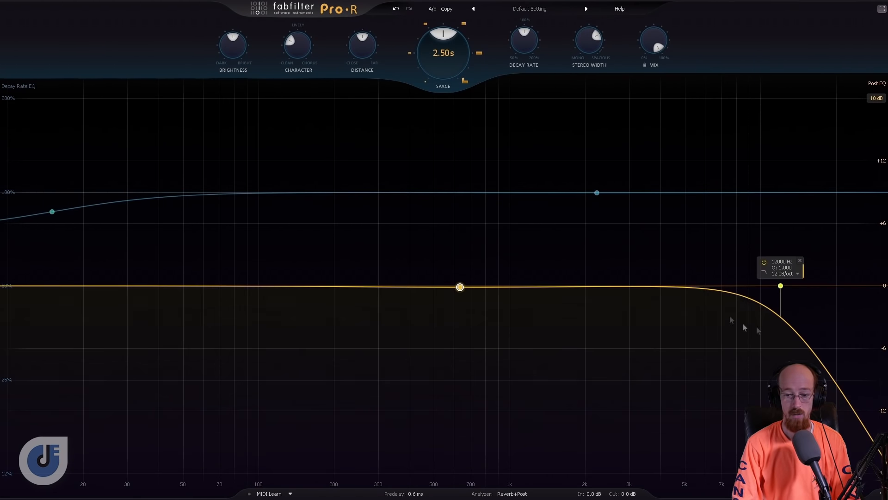
left_click(799, 262)
left_click(479, 299)
mouse_move(596, 196)
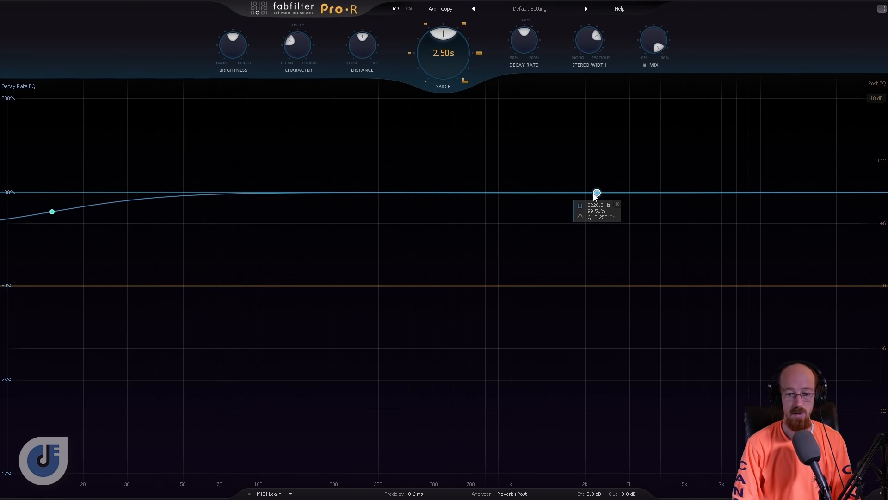
- Raise the high Decay Rate EQ band to 200% at about 11.6 kHz and pull the low shelf down to its minimum around 900 Hz
left_click_drag(598, 195, 778, 99)
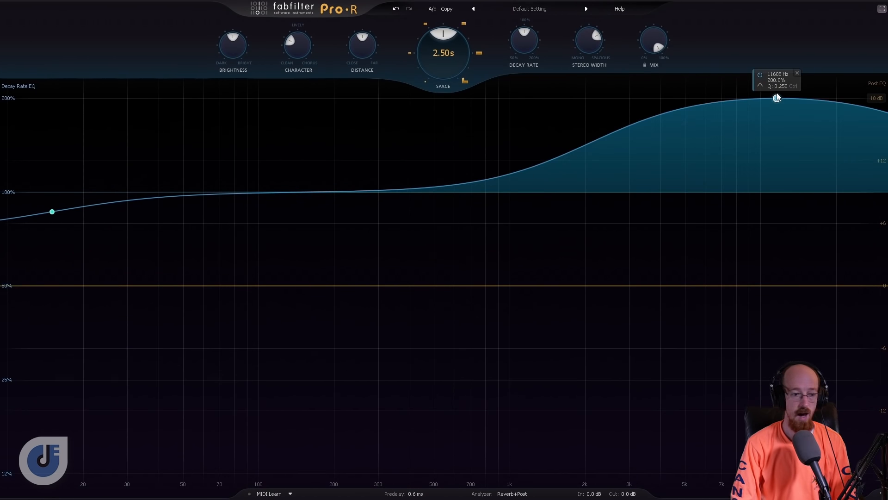
left_click_drag(52, 212, 225, 416)
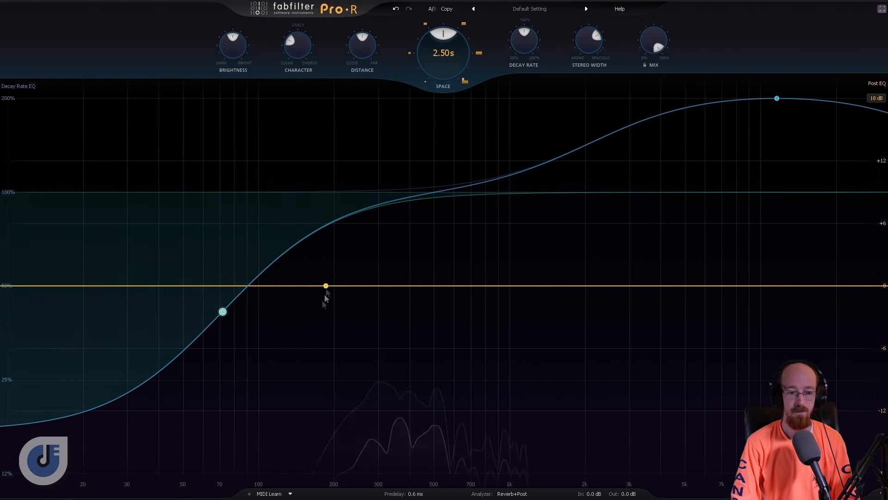
left_click_drag(222, 312, 510, 360)
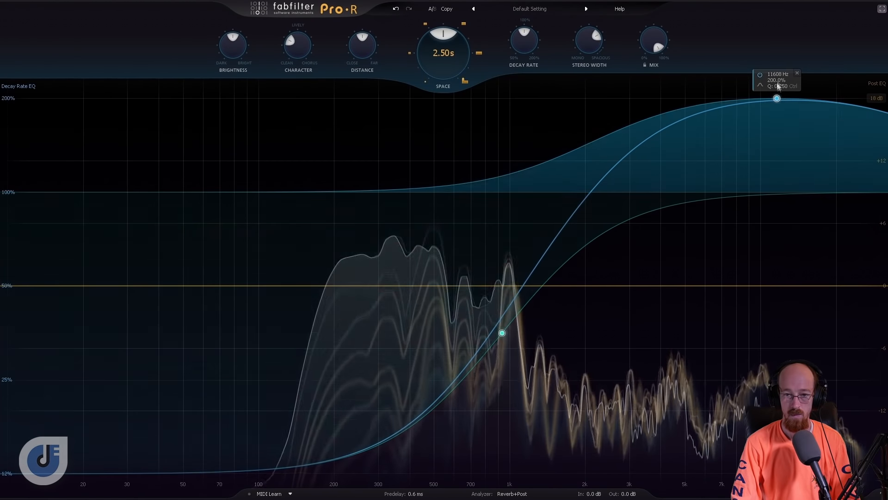
left_click_drag(778, 87, 777, 86)
- Lower Mix to about 71%, raise Decay Rate to about 173%, and increase Space for a 6.85 s reverb time
left_click_drag(652, 43, 652, 64)
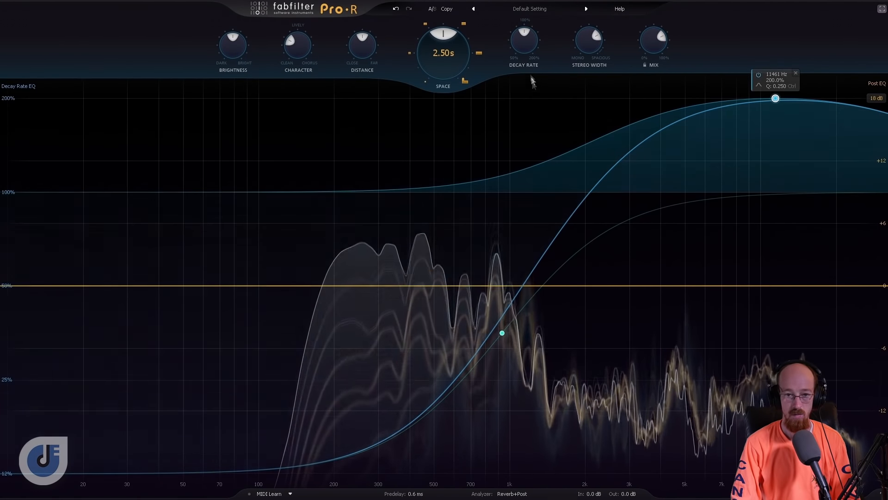
left_click_drag(524, 40, 529, 1)
left_click_drag(440, 53, 440, 32)
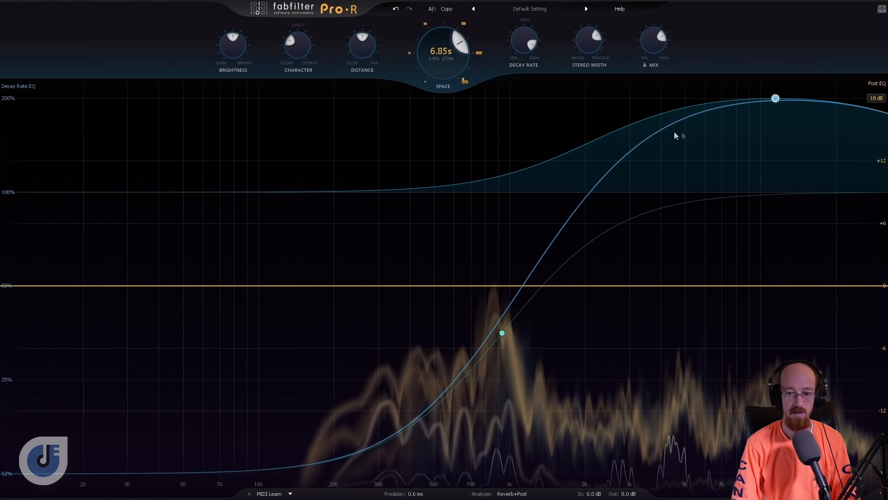
- Remove the high Decay Rate EQ band and turn the low shelf into a bell at about 410 Hz and 200%
left_click_drag(776, 98, 762, 193)
left_click(782, 204)
left_click_drag(502, 334, 499, 326)
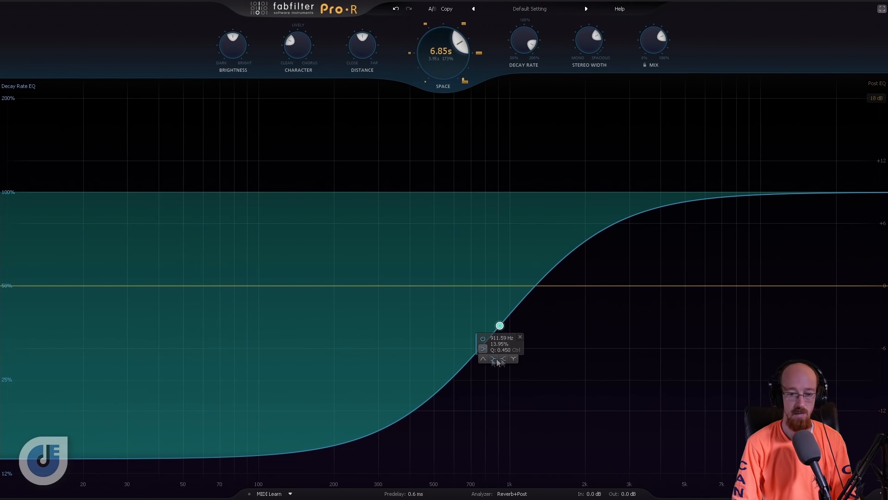
left_click(503, 359)
left_click_drag(500, 457, 412, 98)
- Add a high shelf to the Decay Rate EQ that shortens the highs, steepen its Q, and move it to about 2.5 kHz
left_click_drag(823, 193, 687, 368)
left_click_drag(686, 276, 672, 281)
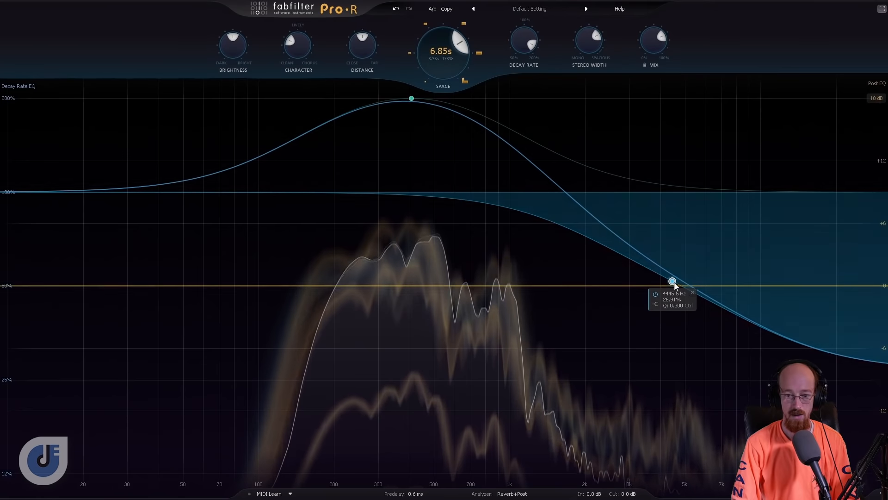
scroll(672, 280, "up", 5)
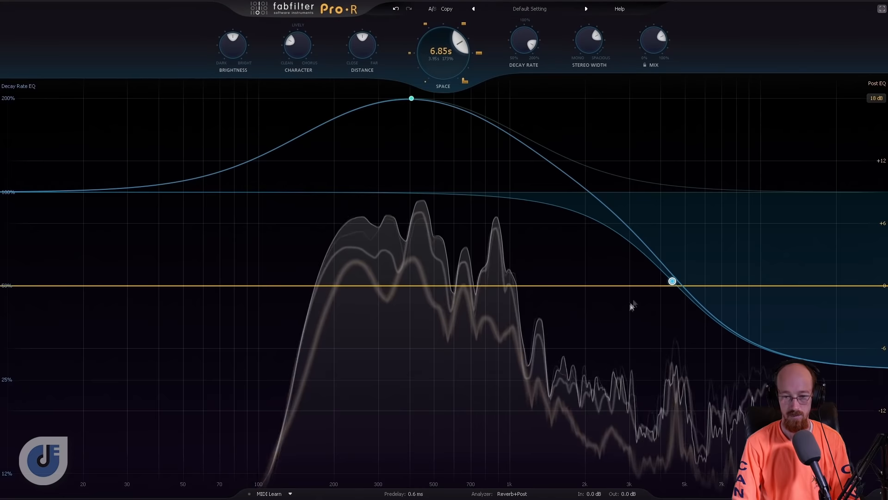
left_click_drag(672, 281, 610, 302)
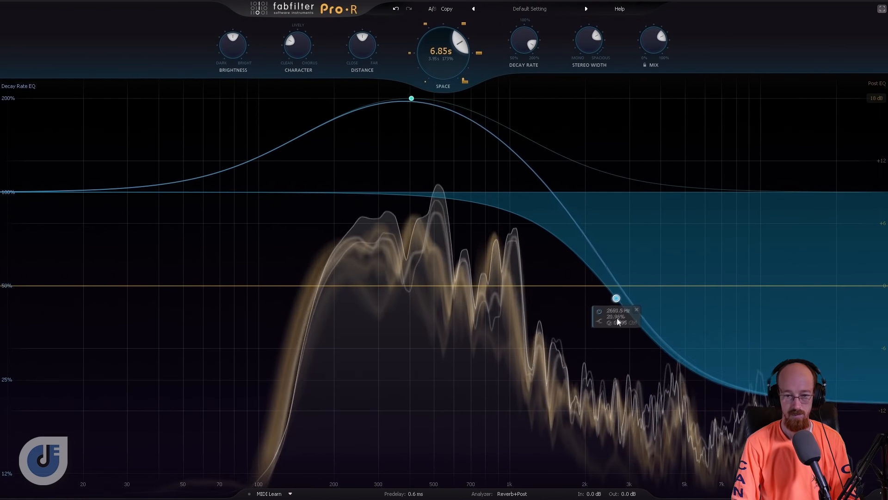
- Compare Distance at 0% and 100% with the low-frequency decay boost during playback, and return it to 0%
mouse_move(412, 100)
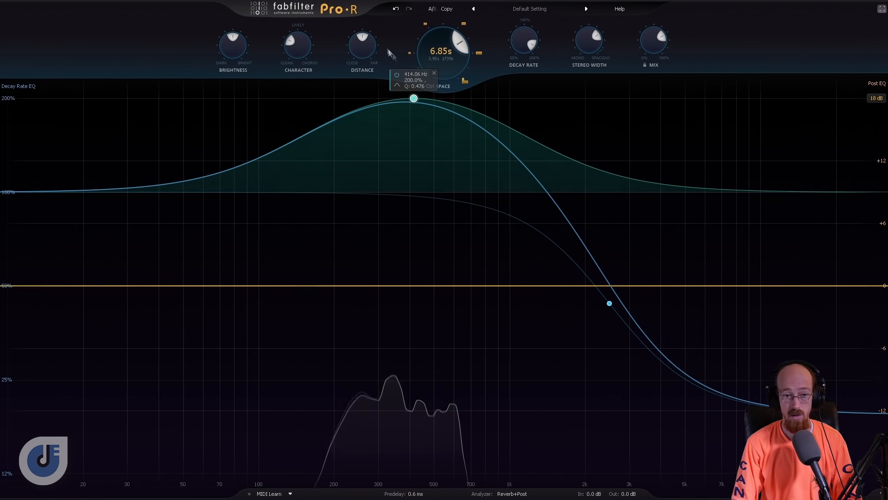
left_click_drag(361, 79, 360, 103)
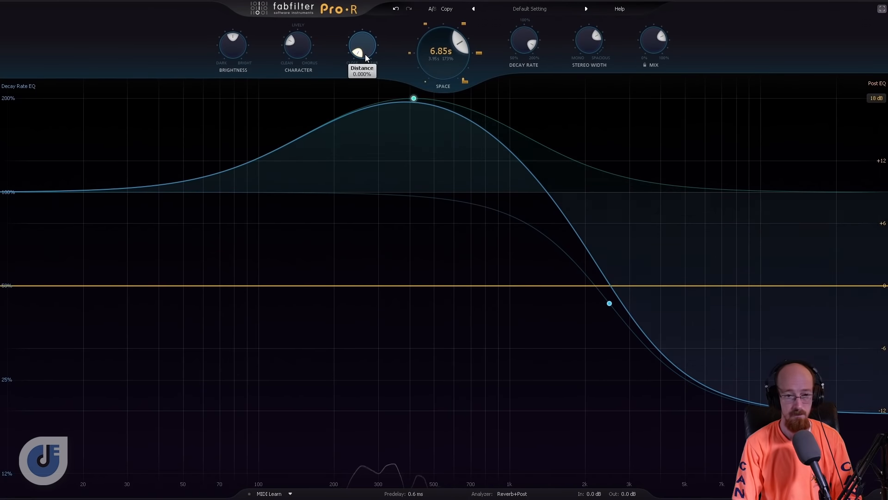
left_click_drag(366, 54, 356, 21)
left_click_drag(362, 51, 359, 29)
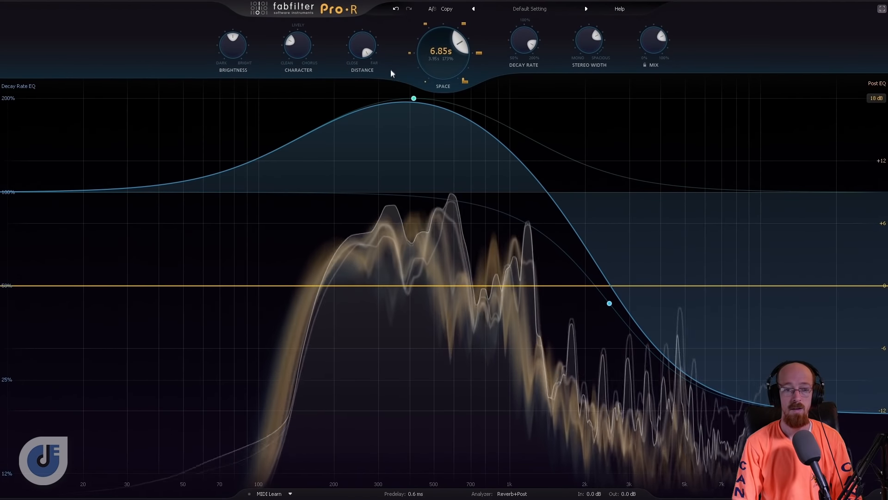
left_click_drag(370, 44, 382, 177)
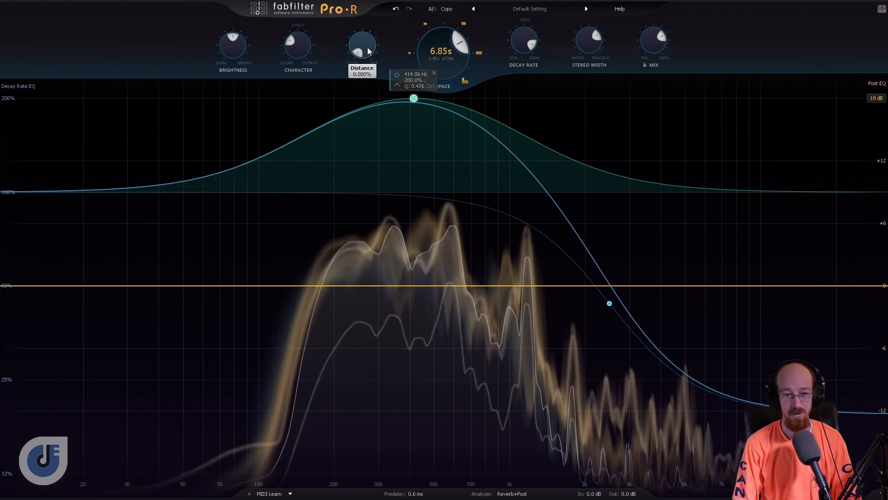
- Remove the boosting bell and the high shelf from the Decay Rate EQ to leave it flat
mouse_move(367, 51)
left_mouse_down()
mouse_move(367, 37)
mouse_move(365, 56)
left_mouse_up()
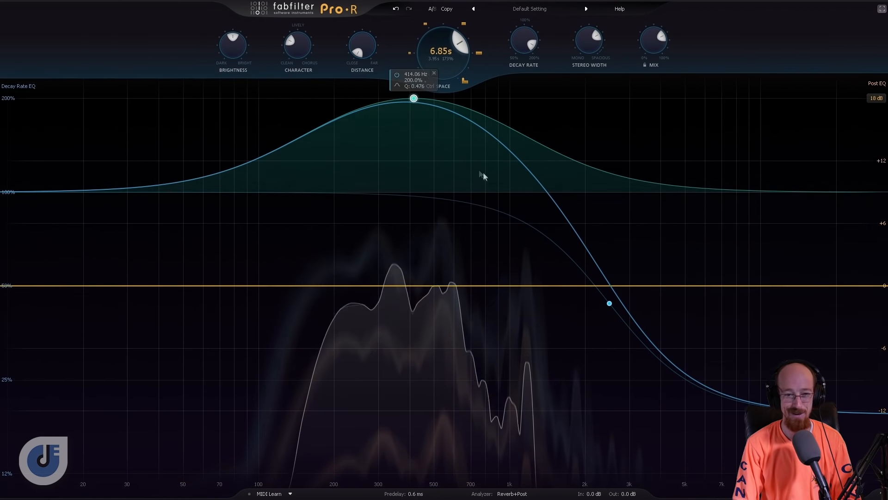
left_click(434, 73)
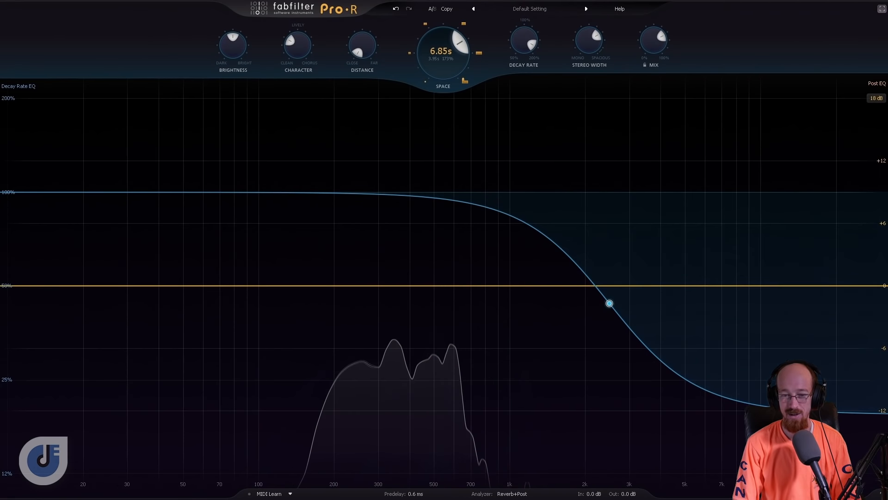
mouse_move(609, 267)
left_click(630, 315)
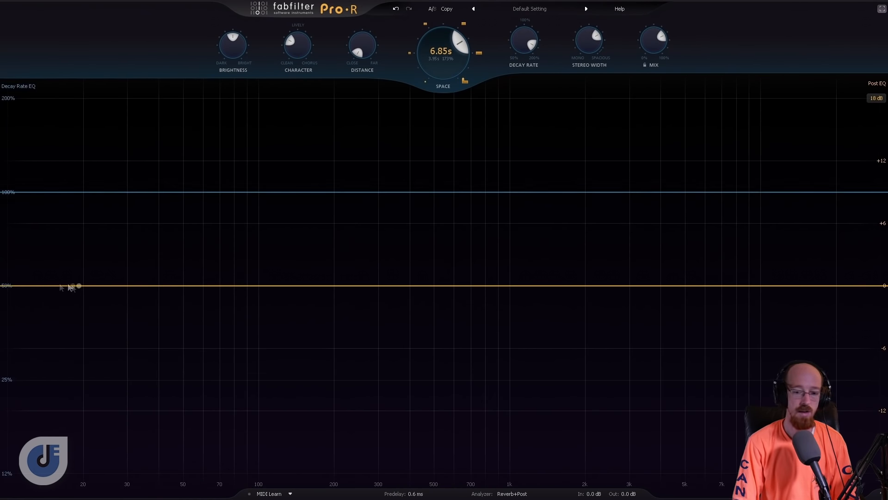
- Add a high shelf to the Post EQ at about 879 Hz, cutting about 13 dB
left_click_drag(763, 285, 490, 158)
left_click_drag(487, 220, 496, 335)
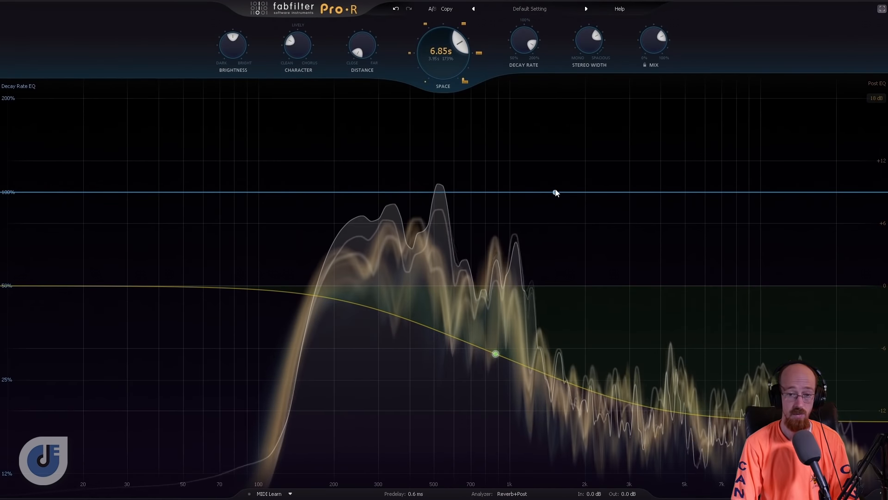
- Add a Decay Rate EQ bell at about 455 Hz and 200%, widened to a Q of about 0.52
left_click_drag(527, 192, 406, 106)
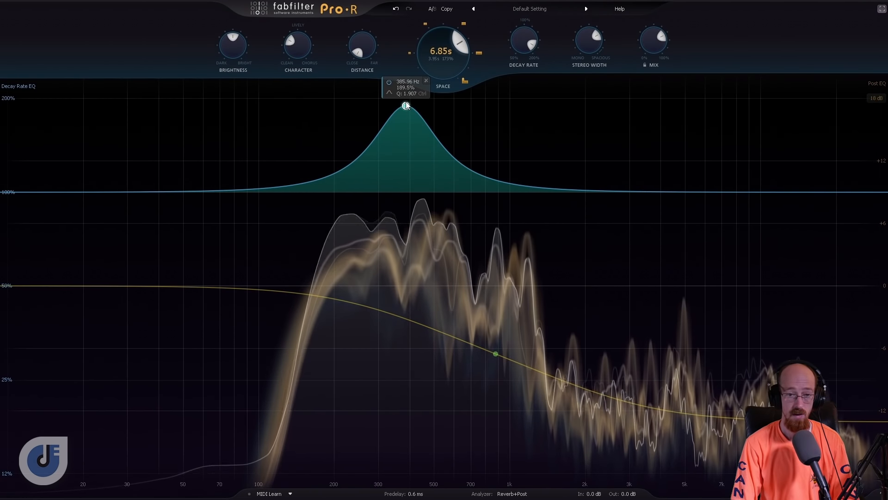
scroll(406, 105, "down", 6)
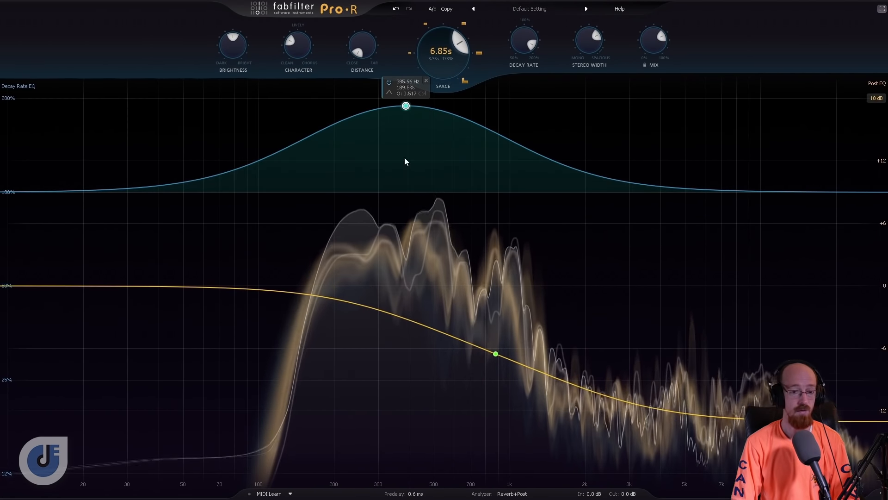
left_click_drag(406, 106, 424, 99)
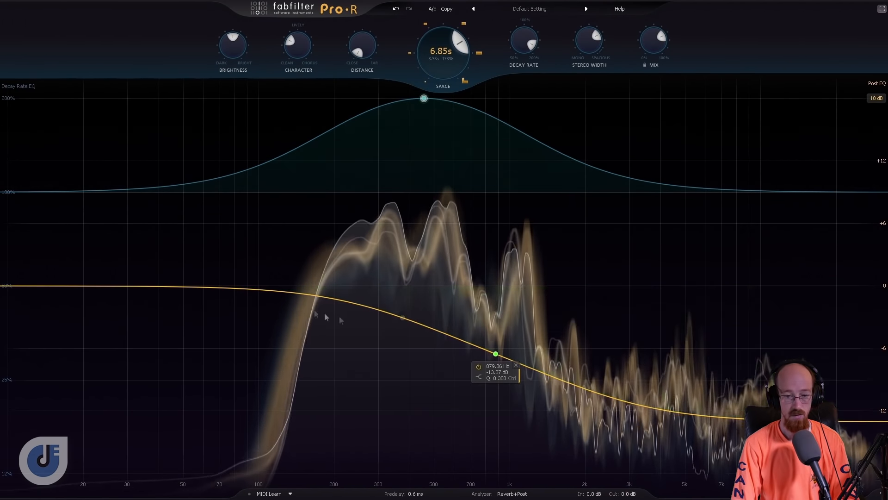
- Add a Post EQ bell at about 513 Hz, compare wide and narrow Q settings, and cut it by about 4 dB with Q about 1.9
left_click_drag(362, 307, 434, 180)
scroll(434, 179, "down", 8)
scroll(435, 178, "down", 3)
left_click_drag(434, 178, 437, 316)
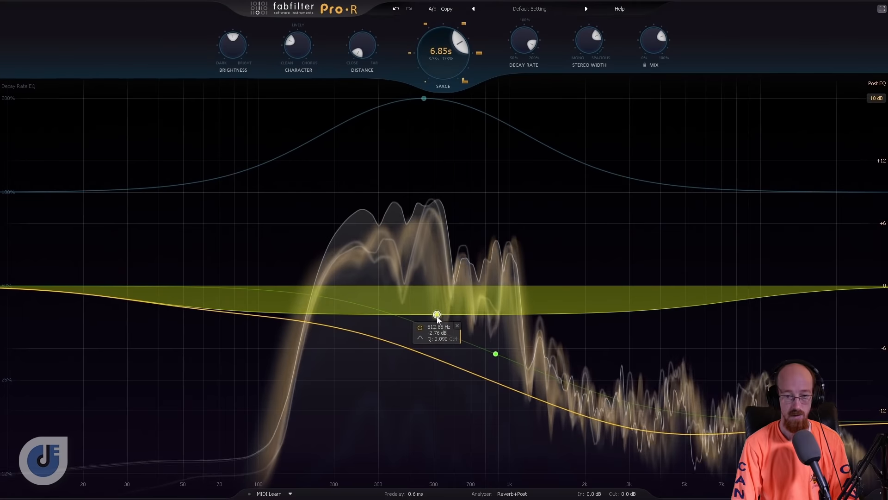
scroll(437, 316, "up", 12)
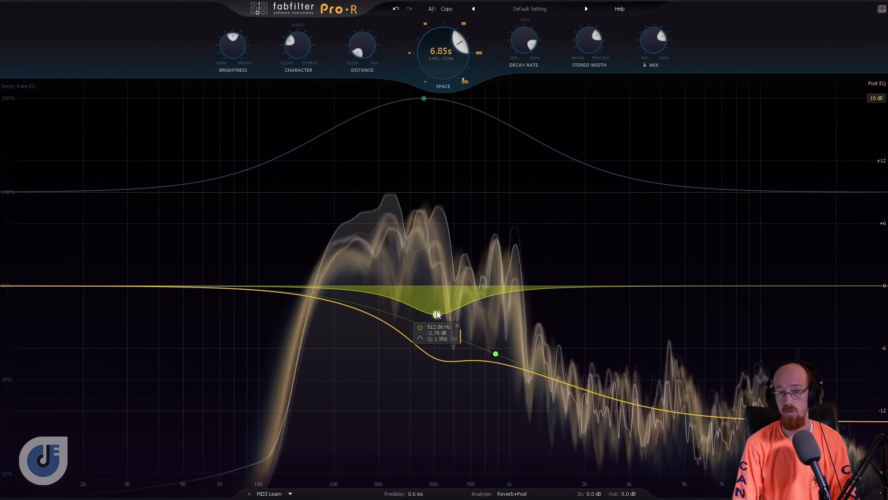
left_click_drag(437, 314, 438, 326)
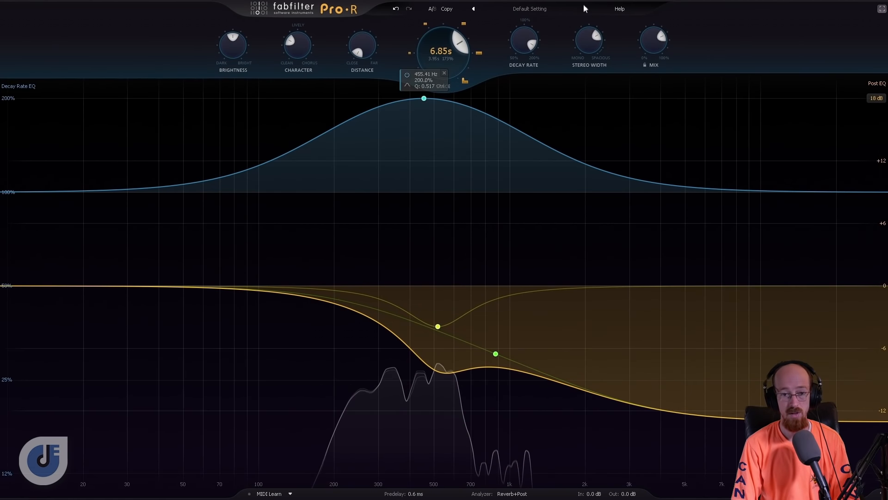
- Browse the factory presets, stepping through Ambience for Slap Bass B and C and opening the preset list
left_click(585, 9)
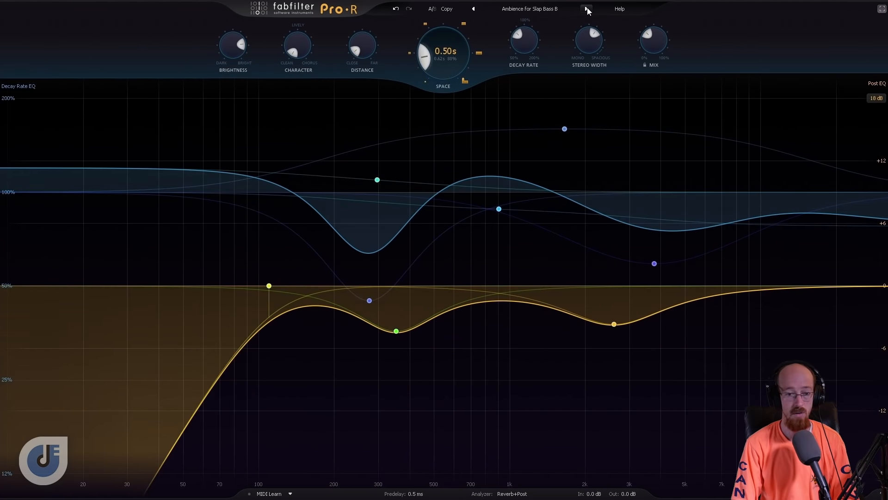
left_click(587, 9)
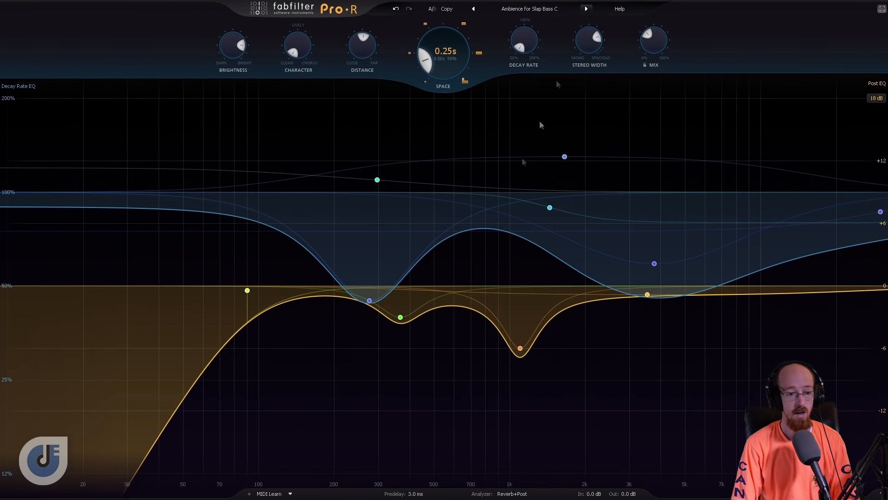
left_click(524, 8)
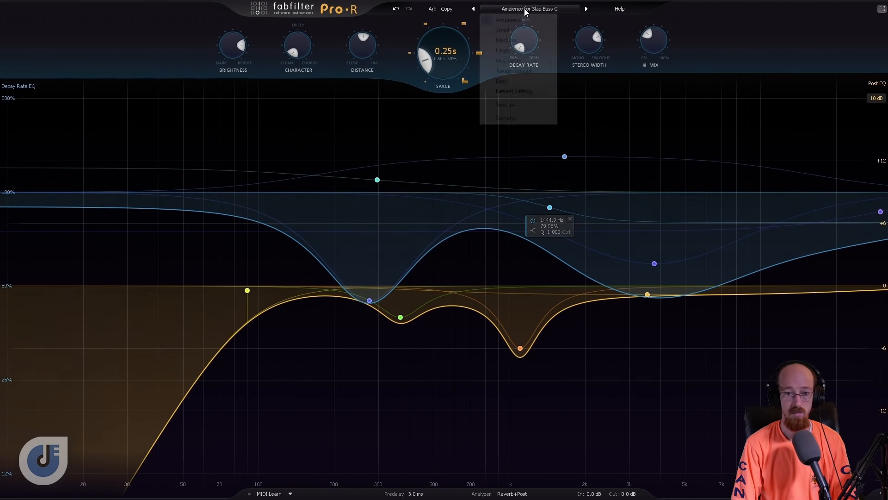
mouse_move(510, 29)
left_click(611, 51)
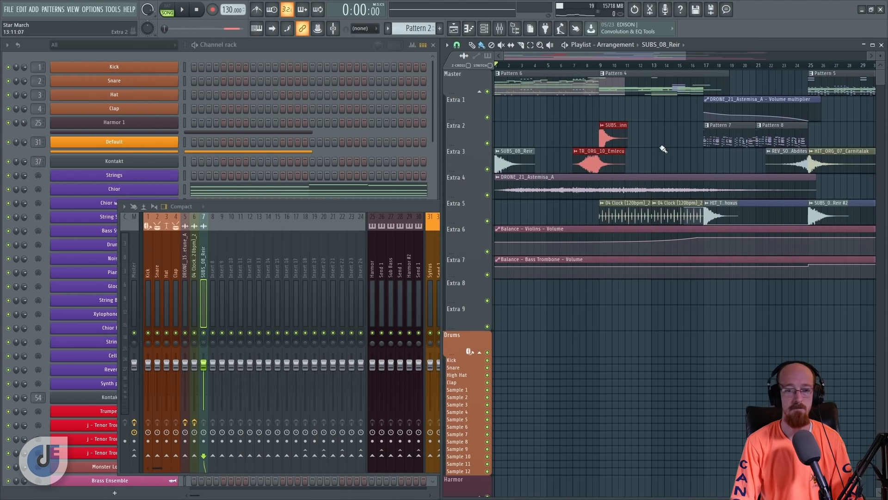
- Play the FL Studio arrangement from the start through about bar 9 and stop playback
key("space")
left_click(688, 311)
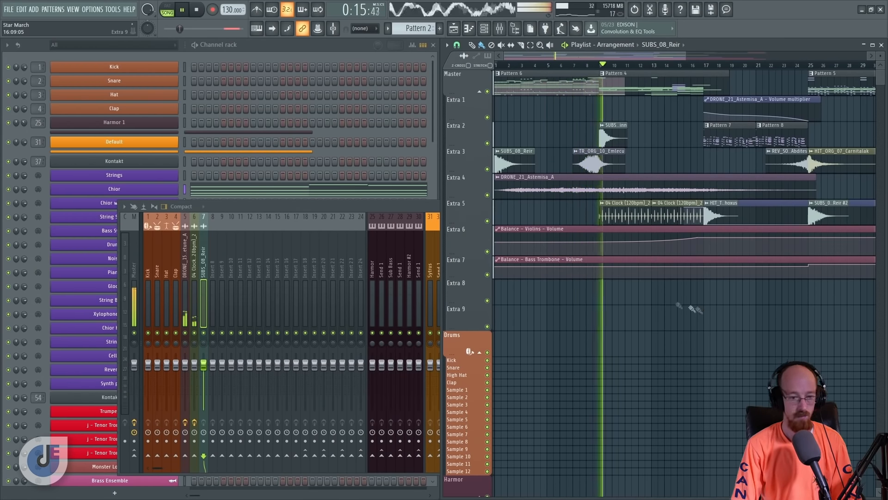
key("space")
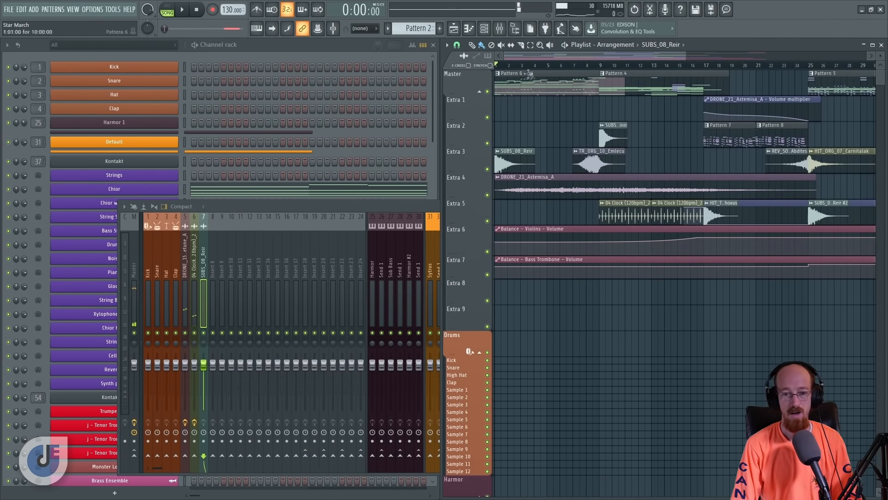
- Inspect the SUBS_08_Reir clip's sample settings and mixer track assignment, and close its settings window
scroll(515, 173, "up", 3)
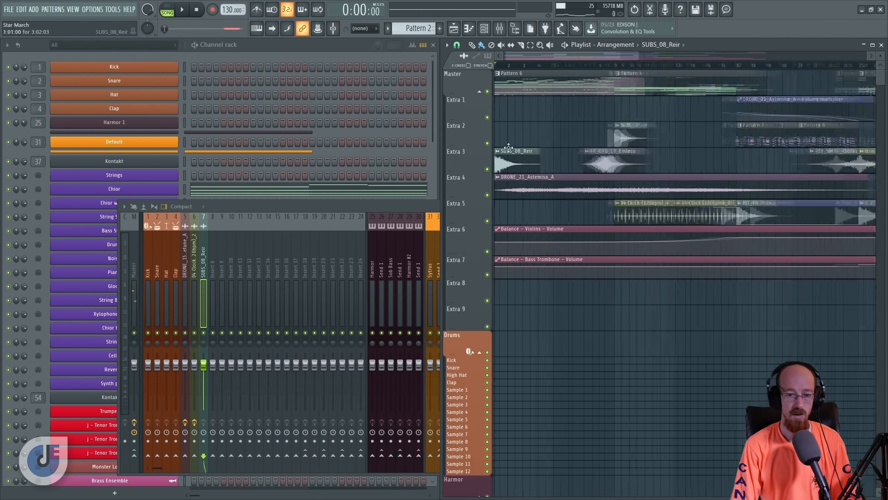
double_click(504, 152)
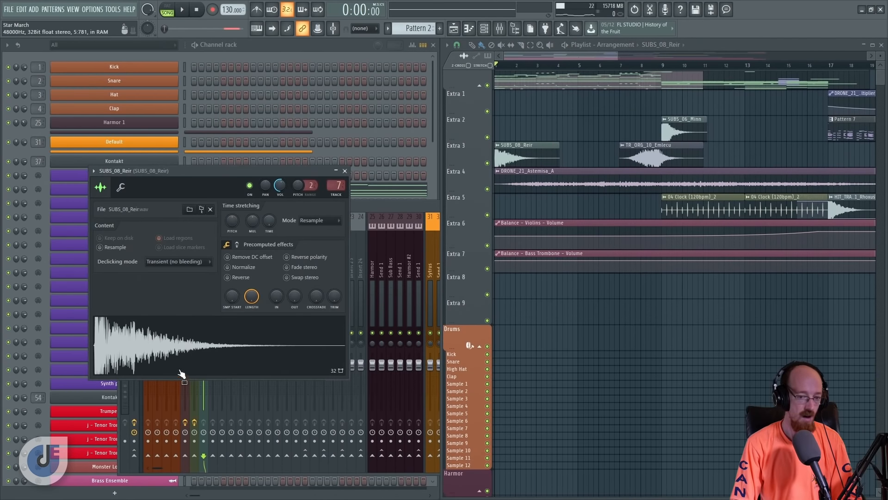
left_click(345, 171)
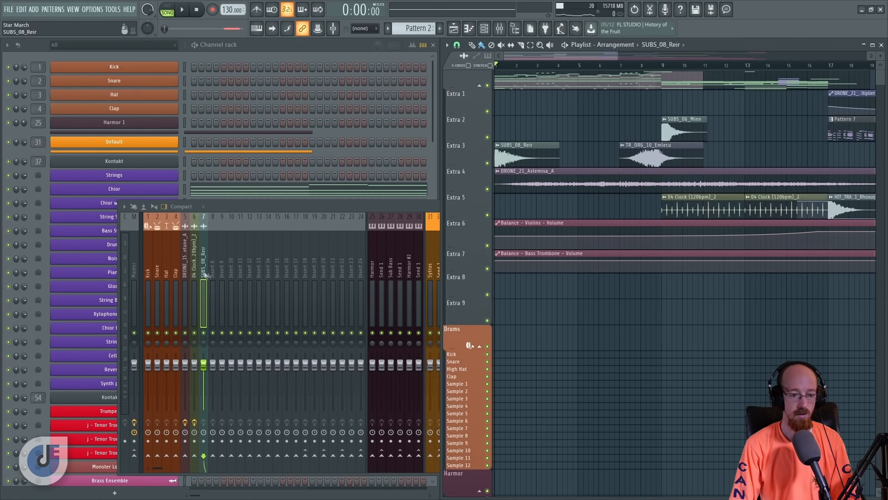
- Load FabFilter Pro-R into slot 3 of the SUBS_08_Reir mixer track and set its Mix to about 78%
right_click(203, 332)
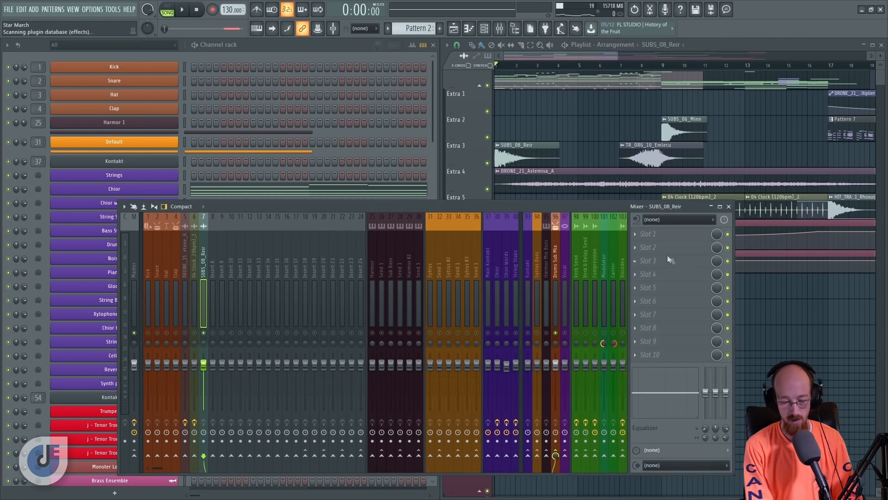
key("alt+p")
type("pro")
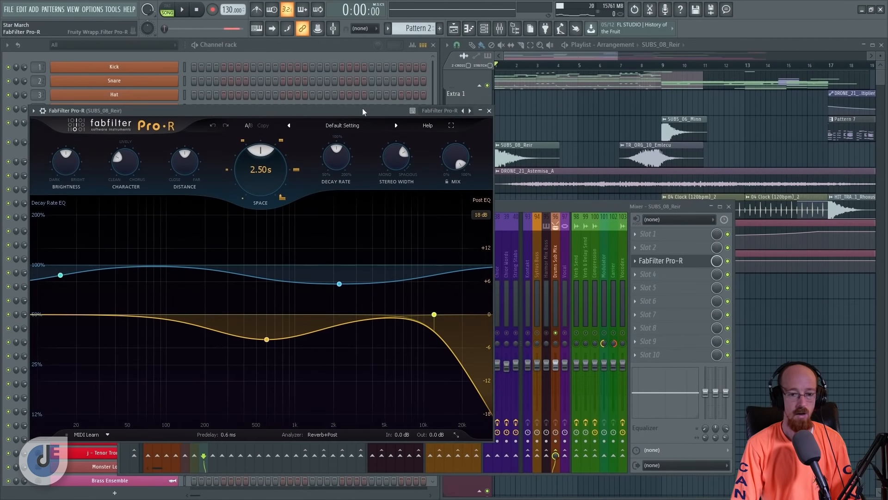
left_click_drag(363, 111, 358, 74)
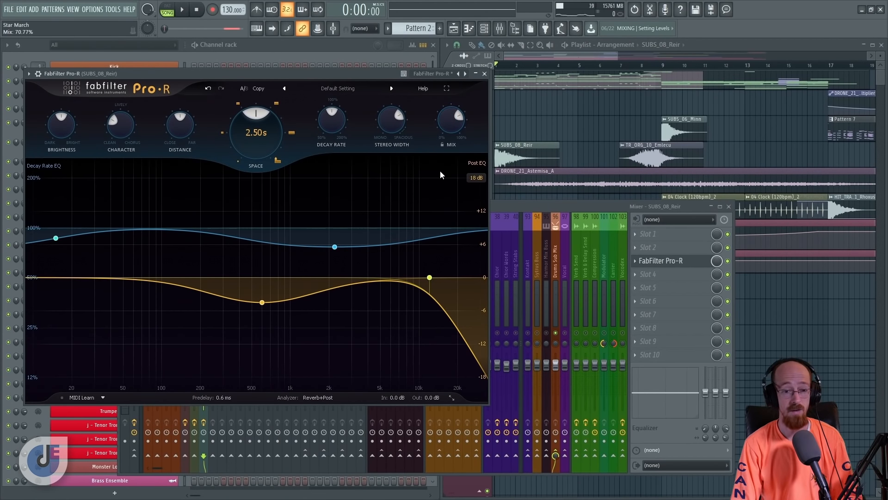
left_click_drag(446, 122, 442, 169)
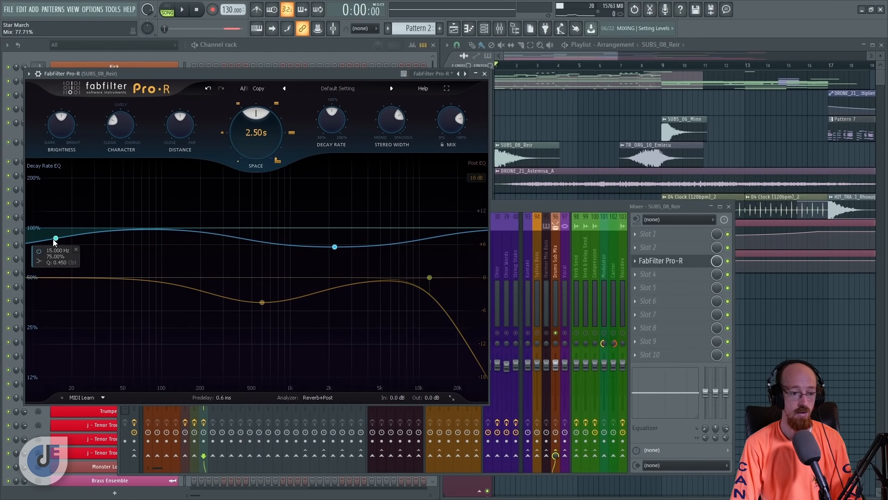
- Lower the Decay Rate EQ's low shelf at about 100 Hz and set the second band to about 102% at 2059 Hz
left_click_drag(56, 240, 157, 300)
left_click_drag(334, 247, 331, 228)
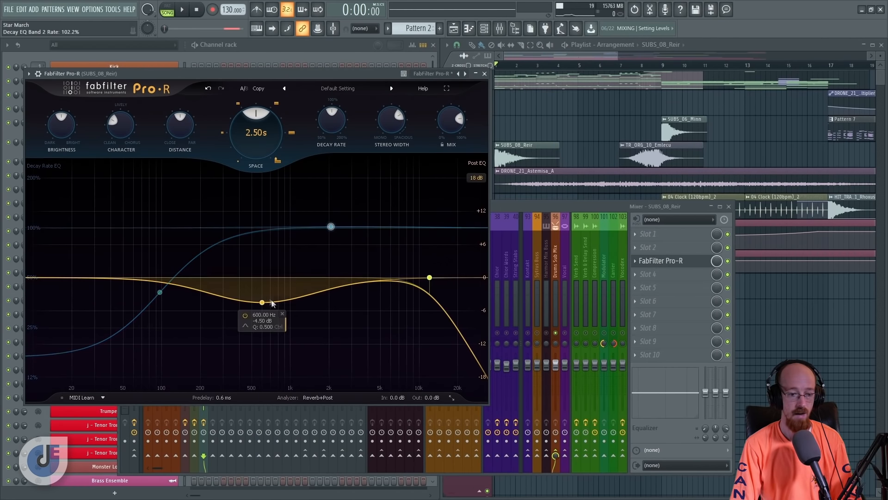
- Remove the 600 Hz bell and the high cut from the Post EQ so it is flat
left_click(283, 314)
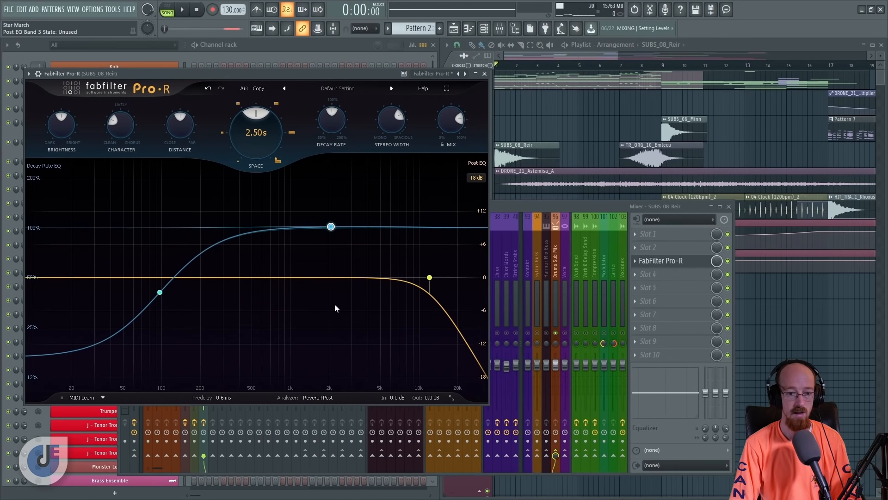
mouse_move(417, 286)
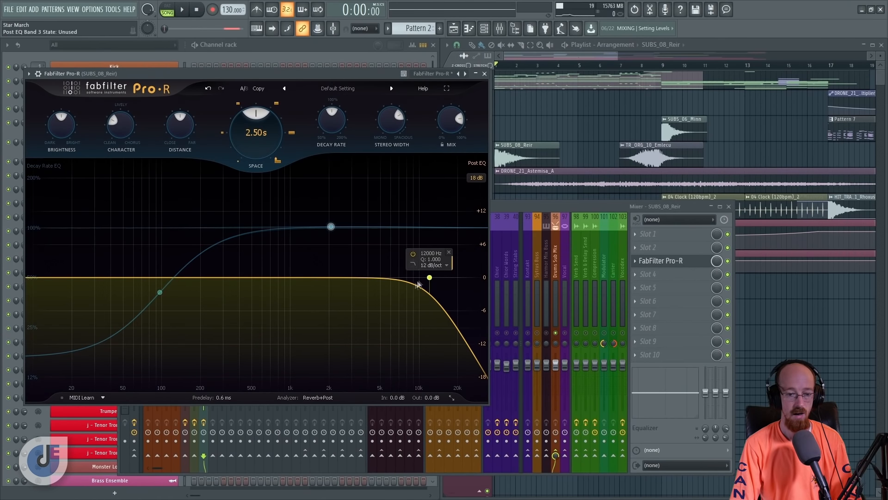
left_click_drag(429, 280, 466, 278)
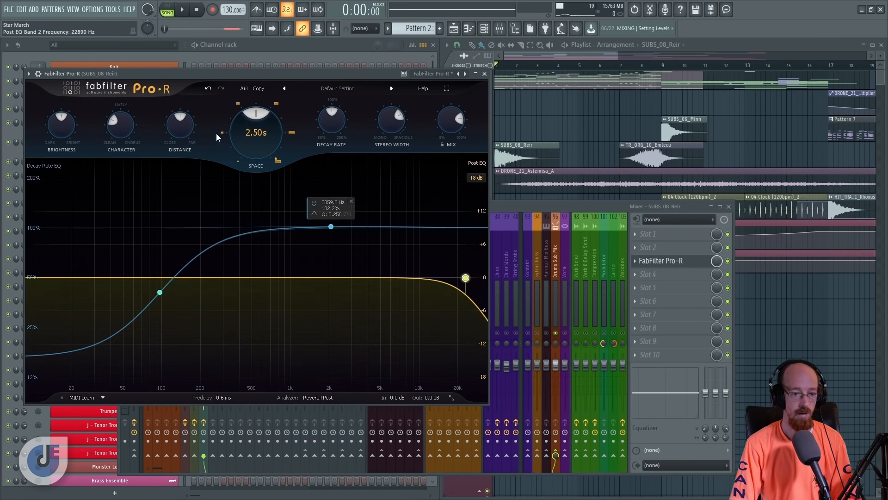
left_click(484, 253)
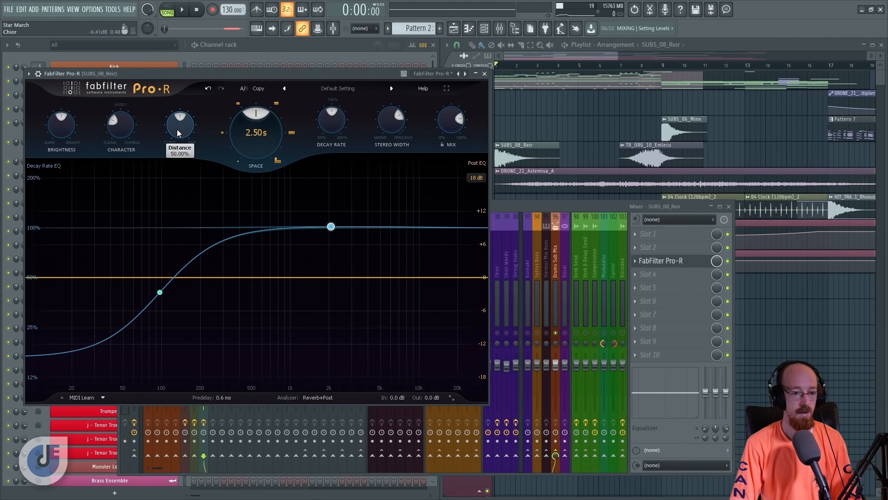
- Raise Distance and Brightness, and turn Character down to the clean end
left_click_drag(181, 135, 180, 119)
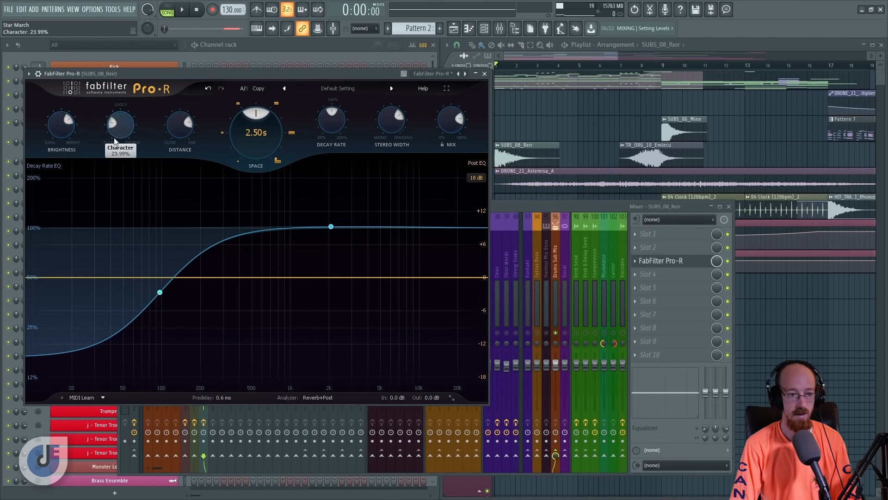
left_click_drag(119, 138, 115, 155)
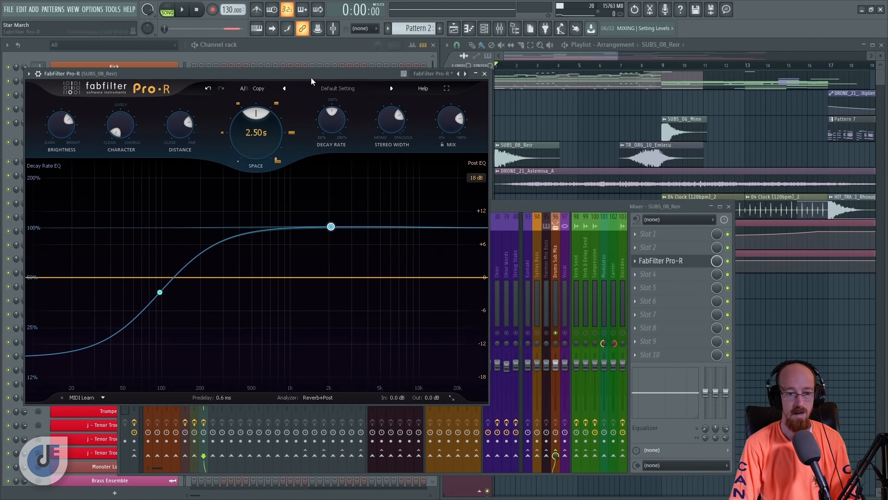
- Show Pro-R full screen, start playback, and increase Space to a 4.68 s reverb time
left_click(447, 88)
key("space")
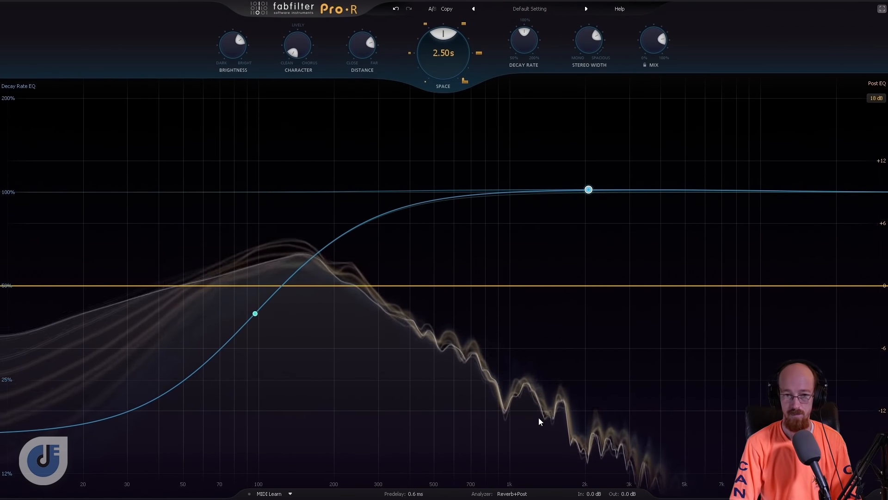
left_click_drag(442, 86, 436, 51)
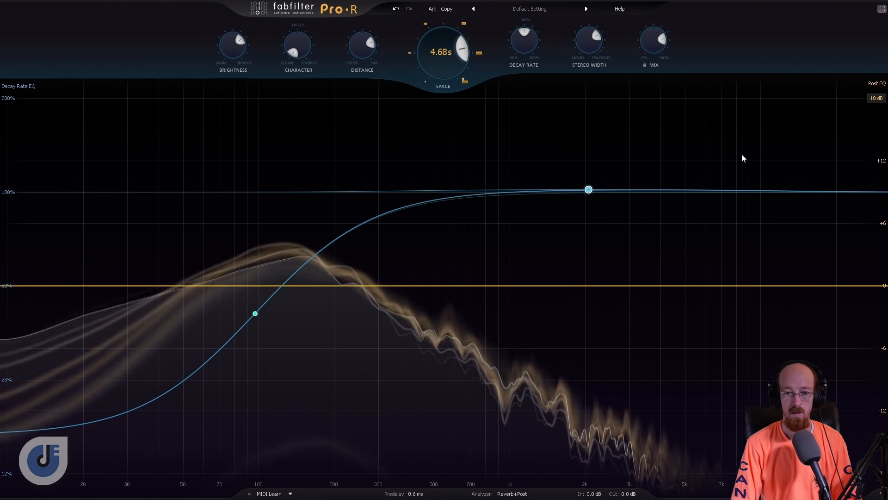
- Audition a low Mix during playback, return Mix to about halfway, and reduce Distance towards the close end
left_click_drag(652, 45, 681, 143)
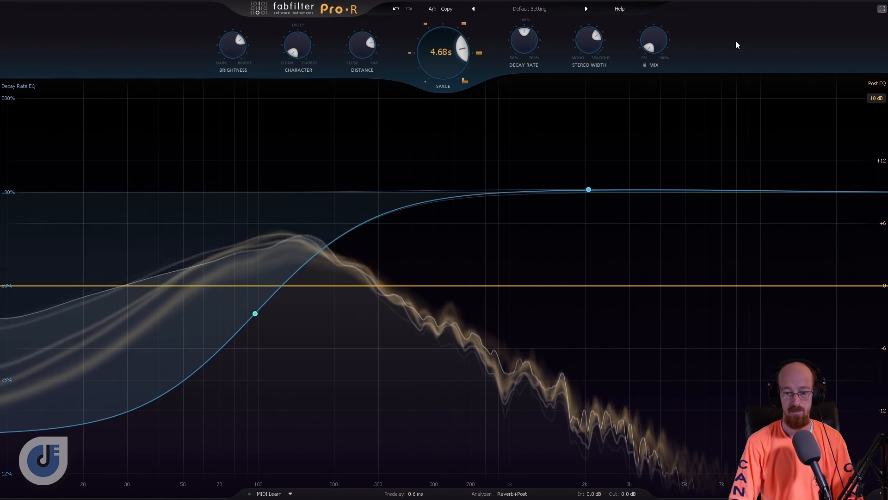
mouse_move(654, 42)
left_mouse_down()
mouse_move(655, 20)
mouse_move(656, 45)
mouse_move(651, 38)
left_mouse_up()
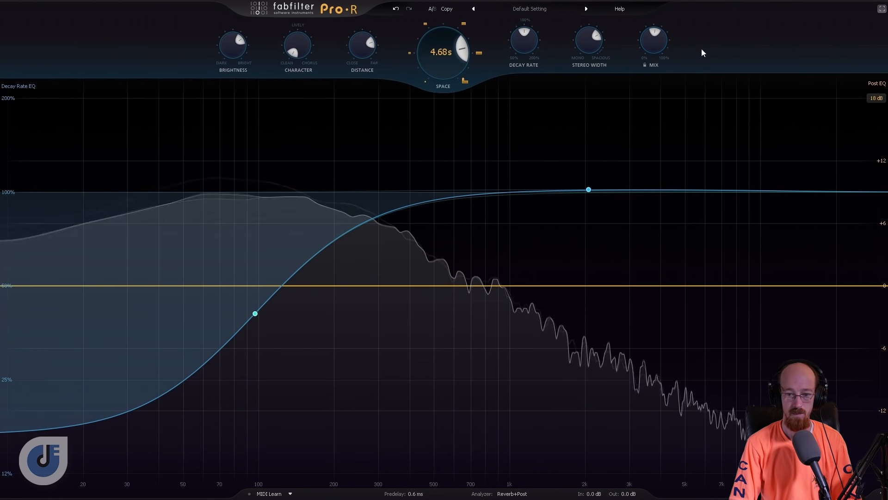
mouse_move(360, 51)
left_mouse_down()
mouse_move(361, 86)
mouse_move(360, 59)
left_mouse_up()
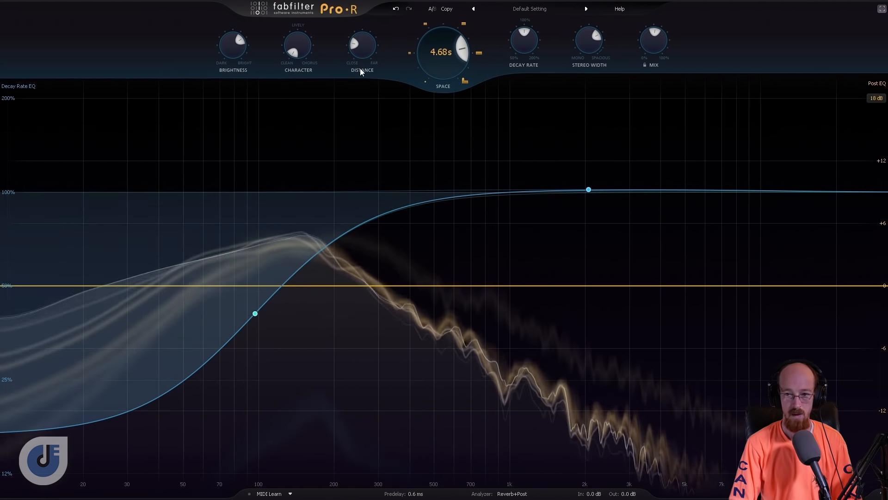
- Leave Pro-R's full-screen view and add a Distance automation clip over the first three bars, bending its curve into a smooth rise
left_click(882, 8)
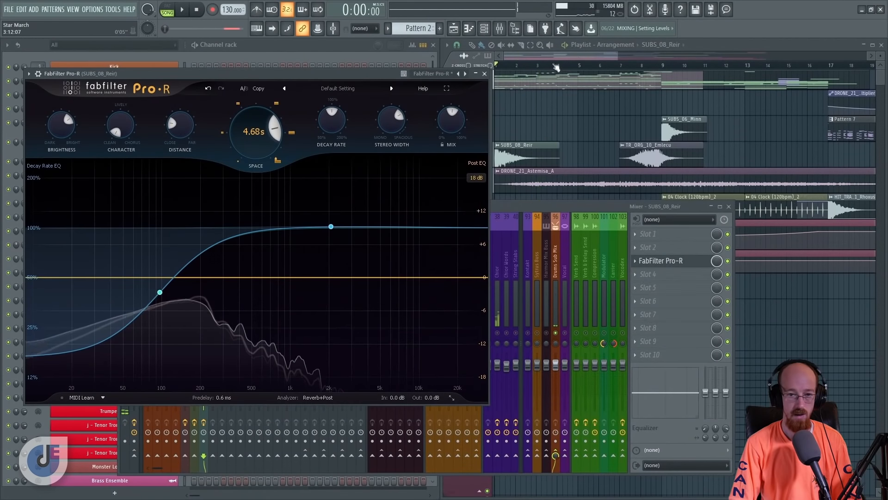
left_click_drag(559, 66, 496, 66)
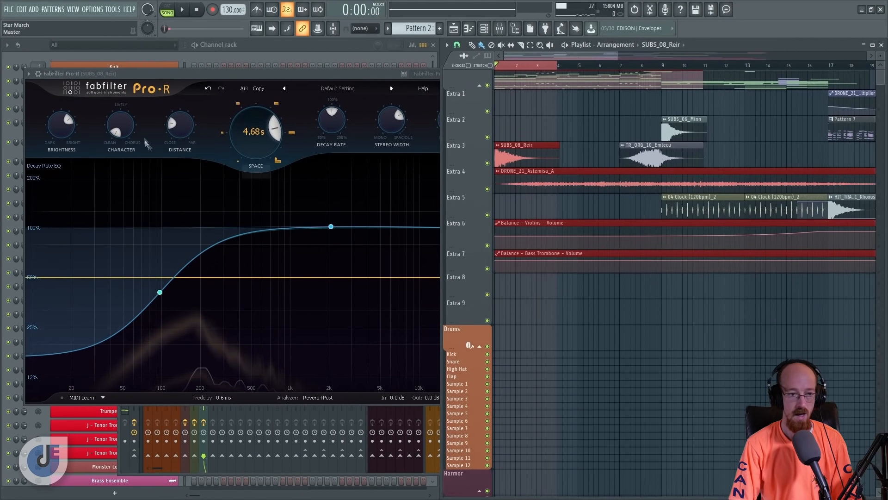
left_click_drag(184, 122, 184, 130)
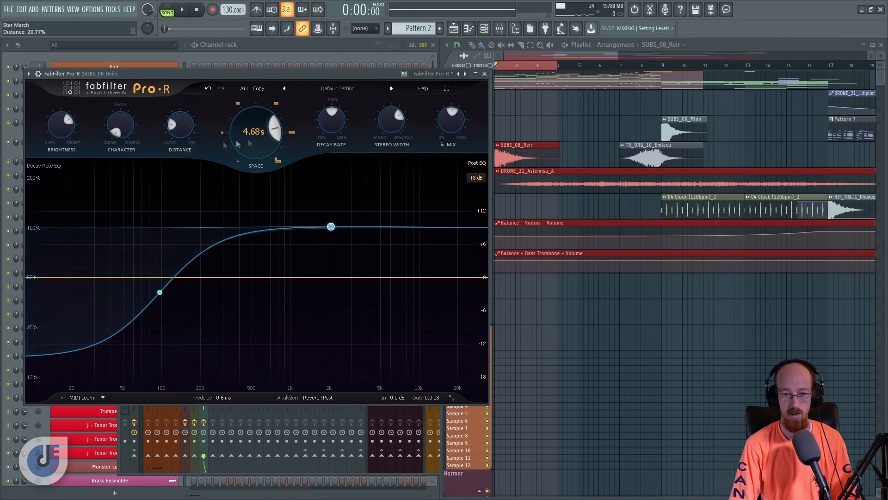
key("ctrl+j")
left_click_drag(558, 112, 517, 112)
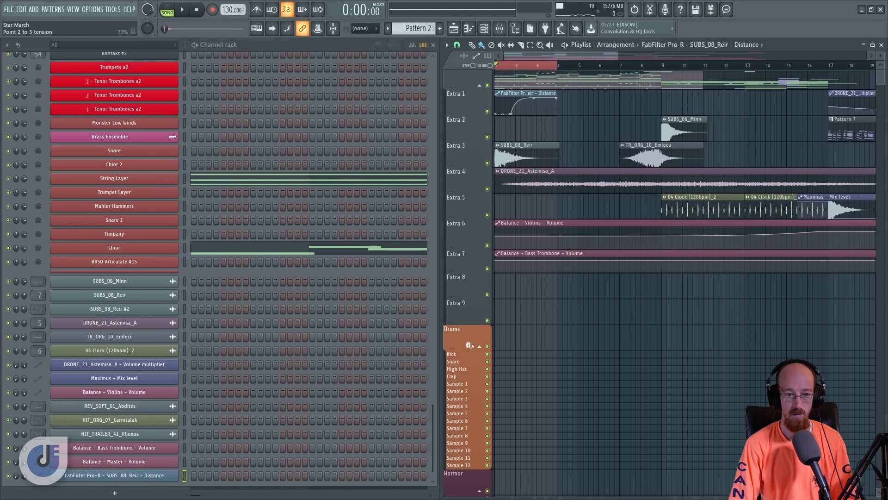
- Reopen Pro-R from the SUBS_08_Reir mixer track, move its window clear of the playlist clips, and audition the Distance automation
left_click(500, 29)
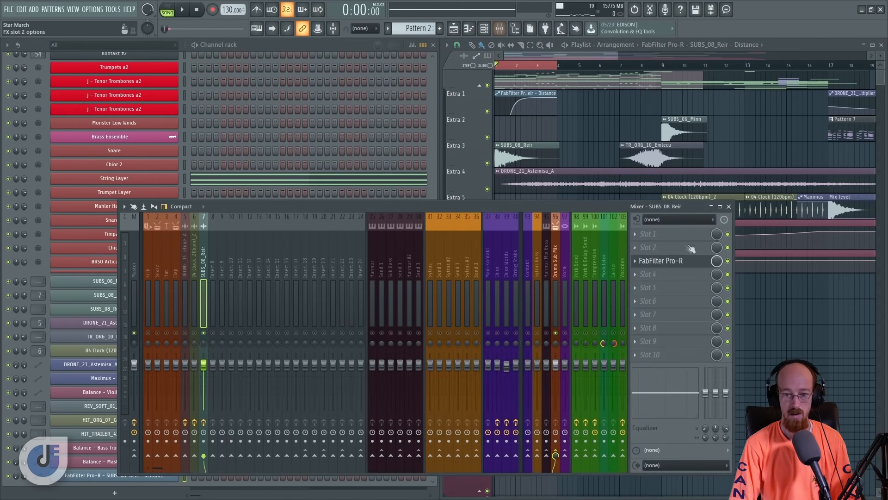
left_click(666, 260)
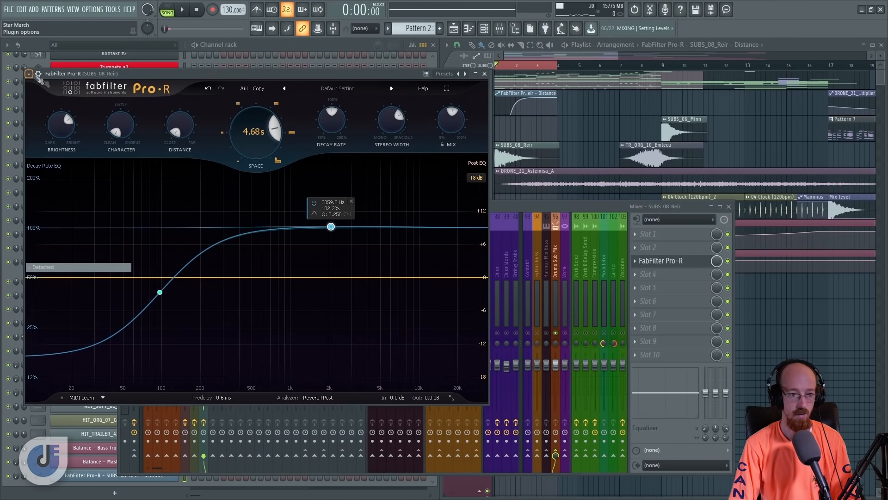
left_click_drag(161, 74, 137, 35)
left_click(601, 45)
key("space")
key("space")
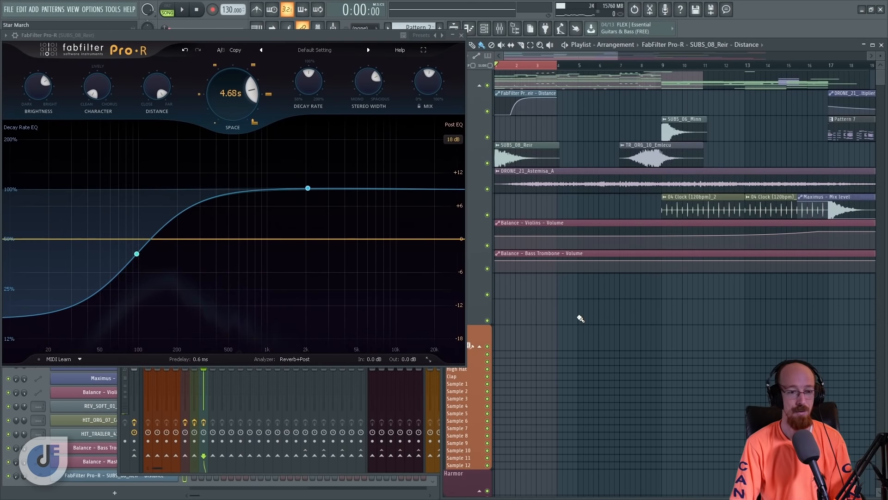
key("space")
key("space")
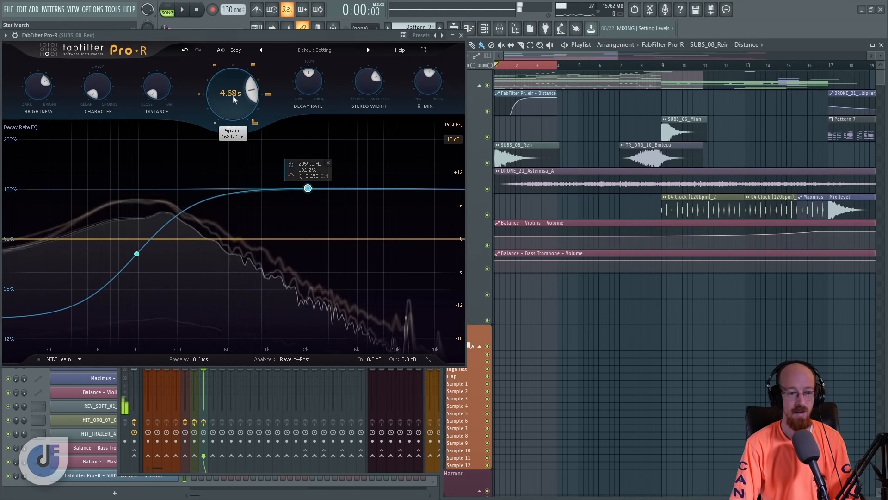
- Increase Pro-R's Space to a 5.04 s reverb time
scroll(232, 95, "up", 3)
scroll(429, 88, "up", 2)
scroll(427, 92, "up", 2)
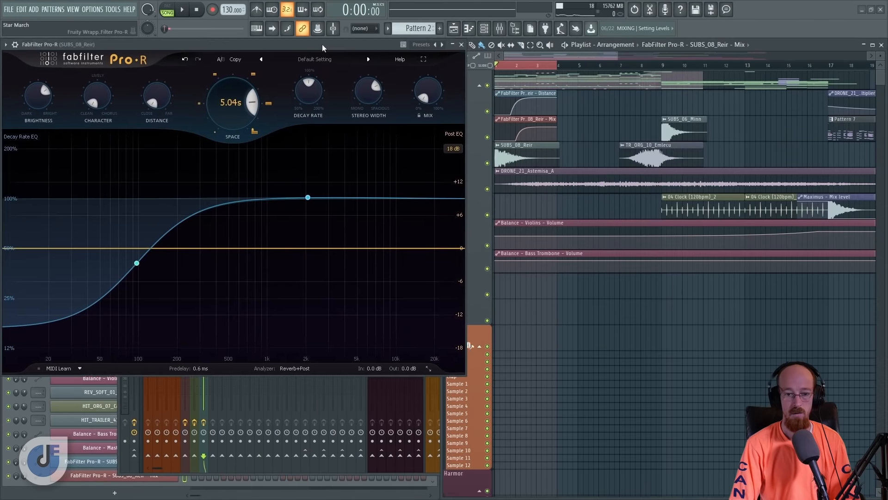
- Automate Pro-R's Mix over the first three bars, straighten the initial rise of its curve, and play it back
left_click_drag(322, 43, 326, 44)
scroll(597, 169, "up", 4)
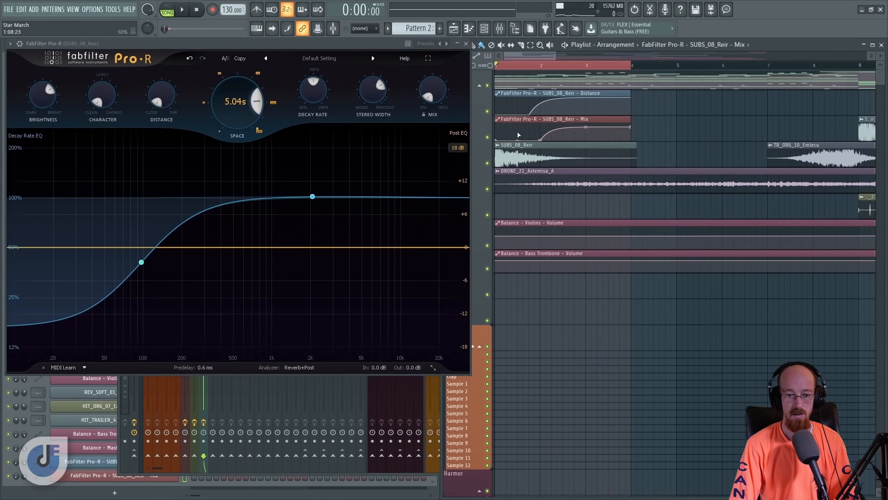
left_click_drag(476, 135, 518, 245)
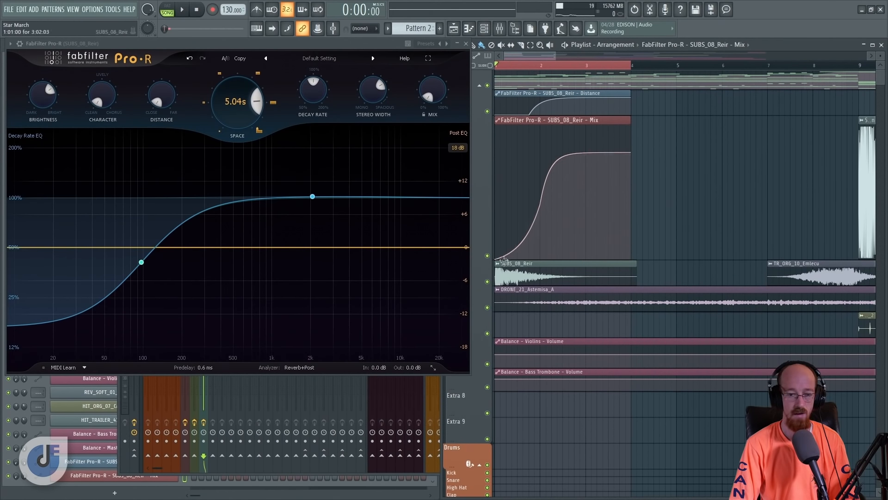
left_click_drag(517, 246, 517, 233)
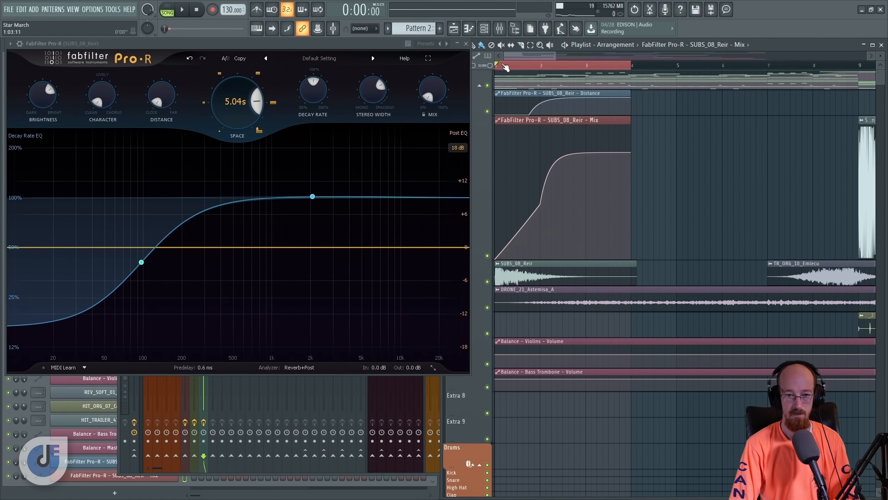
key("space")
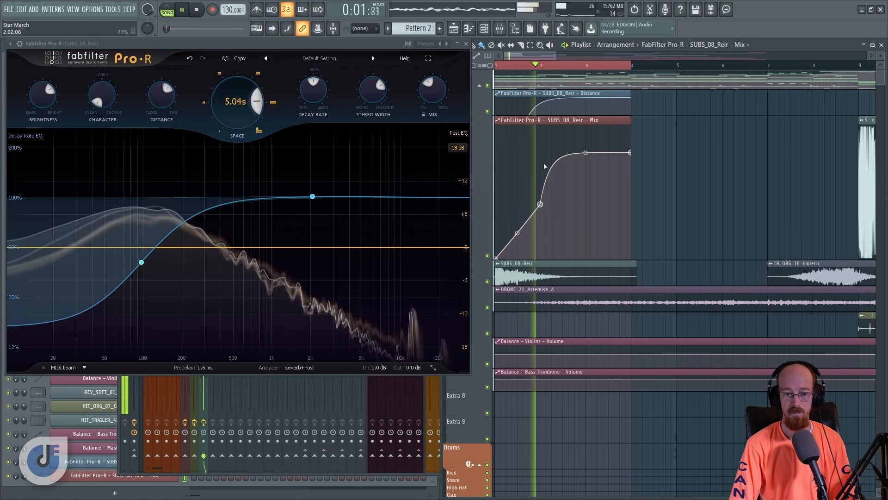
key("space")
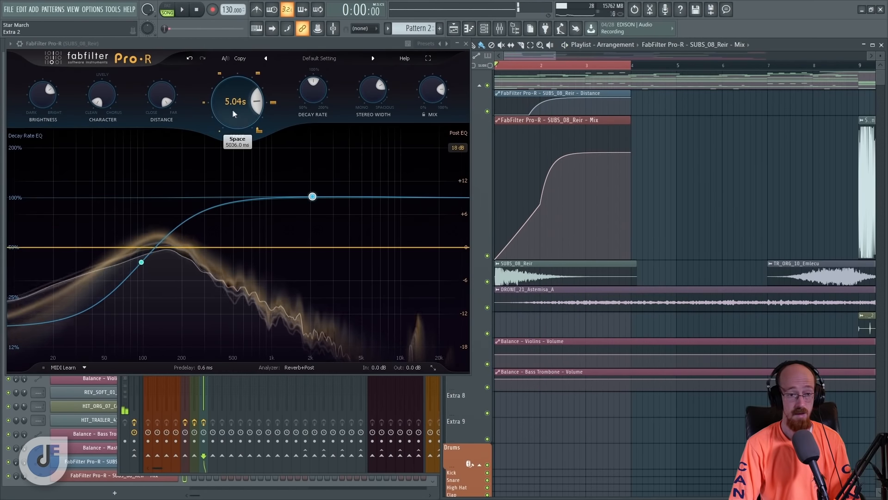
- Increase Space to 7.72 s, clear the playlist time selection, and play the automated reverb from the start
left_click_drag(238, 114, 239, 97)
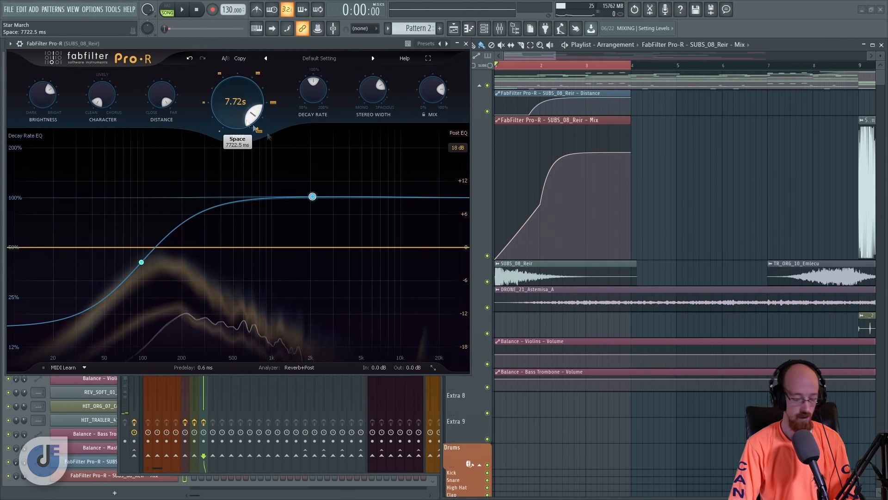
mouse_move(312, 196)
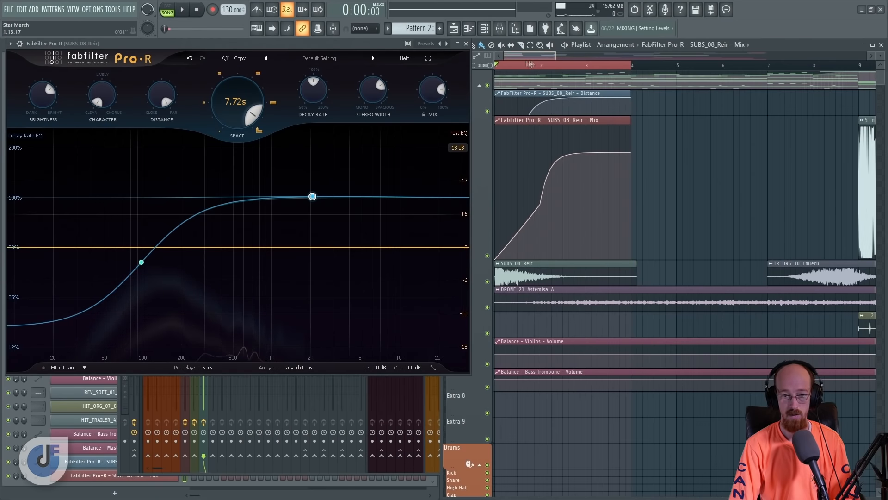
right_click(553, 65)
key("space")
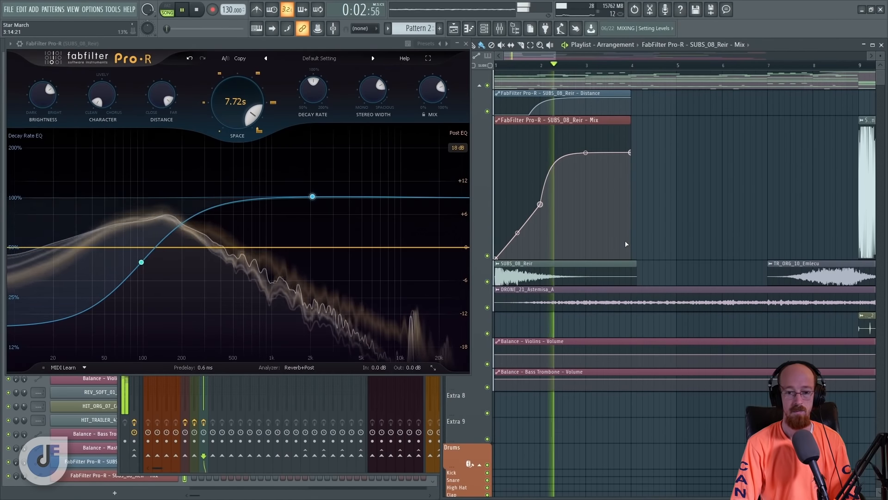
key("space")
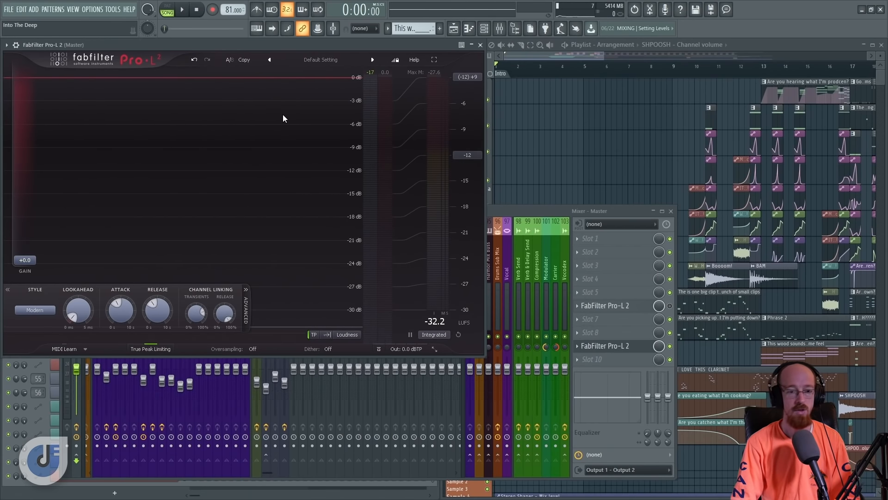
- Play the Into The Deep project from bar 17 and raise the master Pro-L 2's gain to +4.86 dB
left_click(691, 72)
left_click_drag(728, 116, 597, 138)
left_click(588, 72)
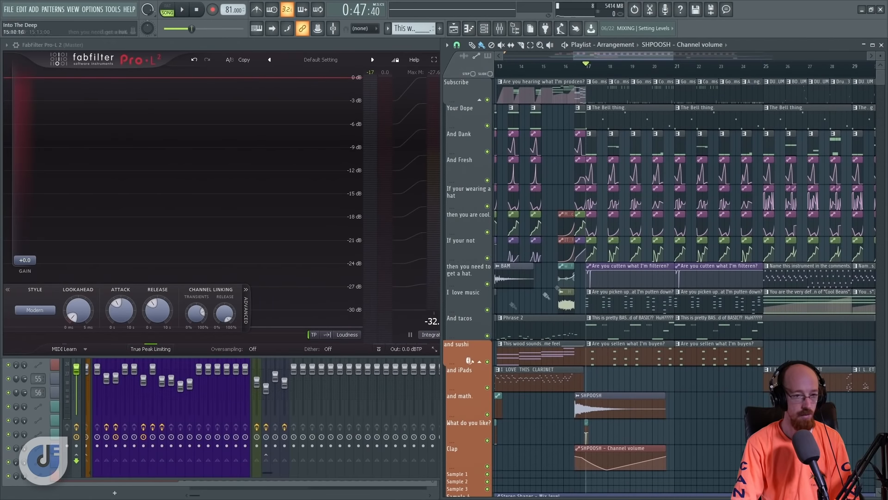
key("space")
left_click(227, 75)
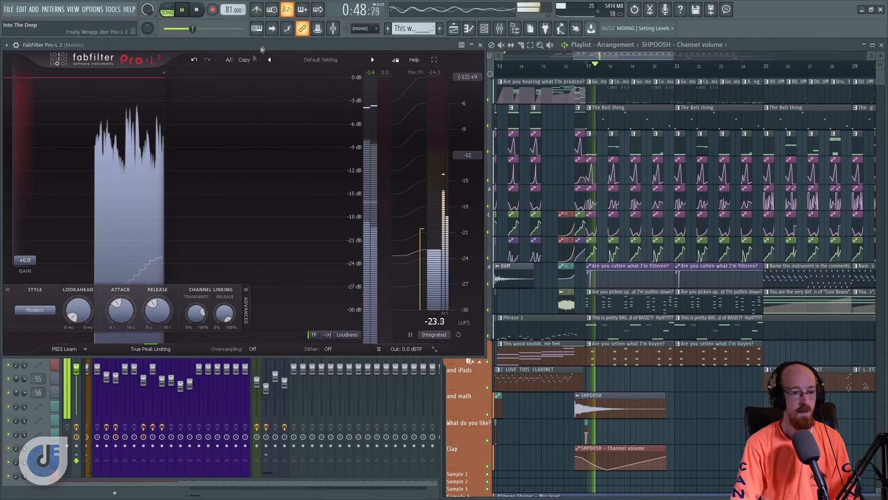
left_click_drag(25, 259, 26, 233)
key("space")
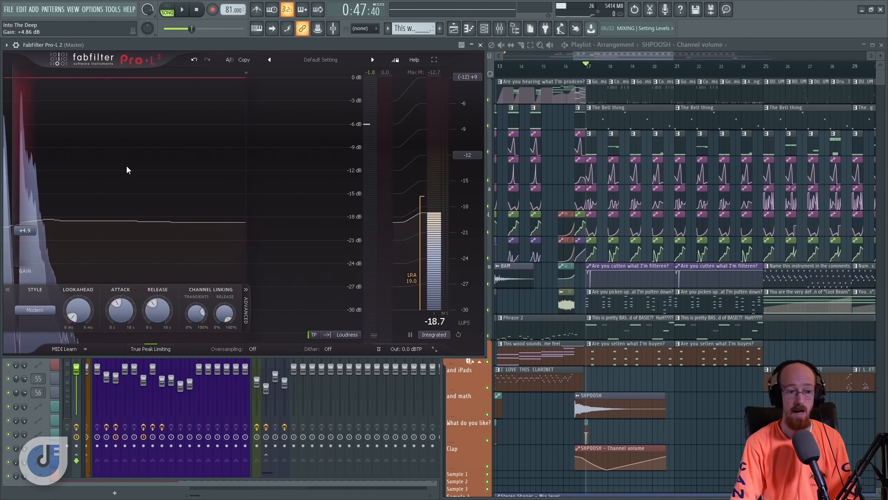
- Raise Pro-L 2's gain to +5.77 dB during playback and listen to the limiting
mouse_move(27, 231)
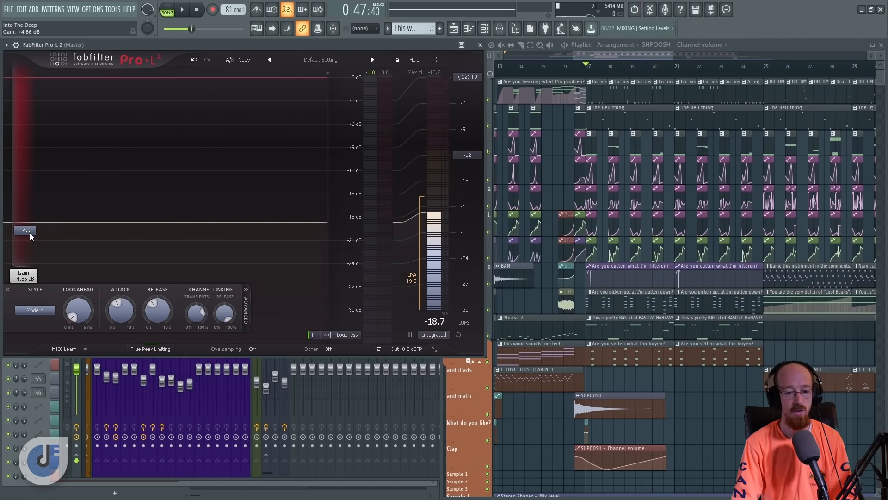
key("space")
left_click_drag(33, 232, 31, 225)
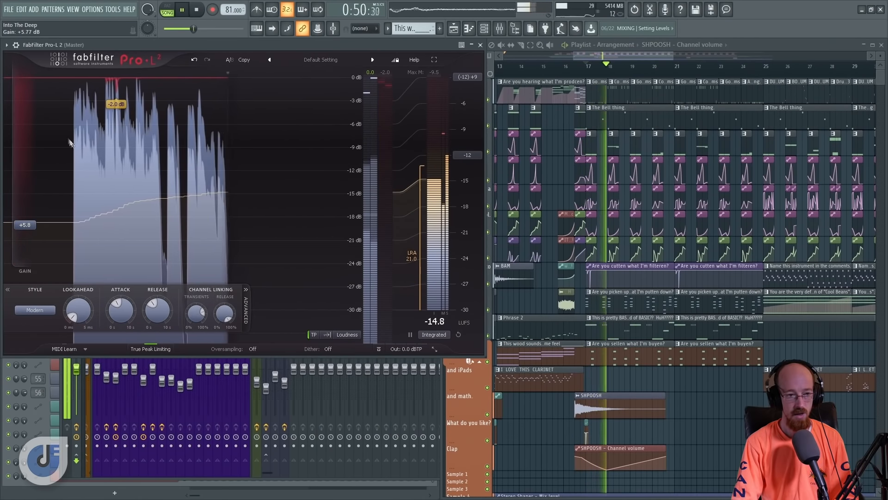
key("space")
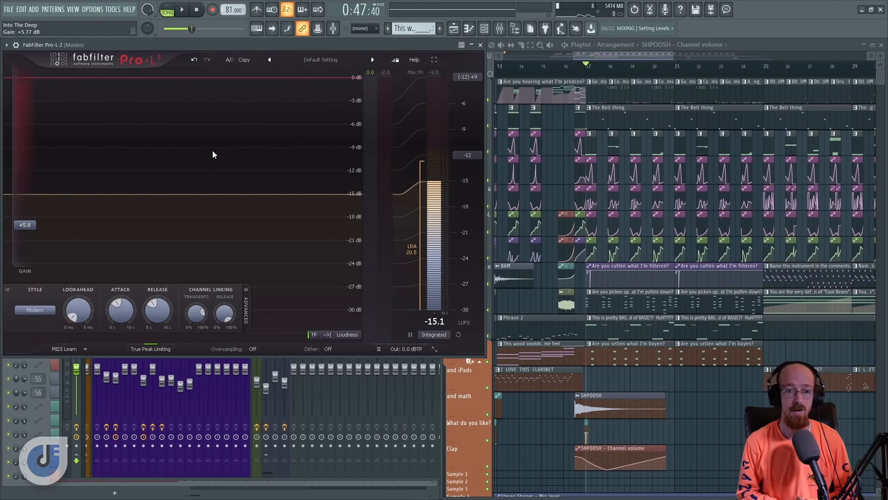
- Push Pro-L 2's gain further to +7.51 dB while the drop plays
key("space")
left_click_drag(27, 226, 27, 214)
key("space")
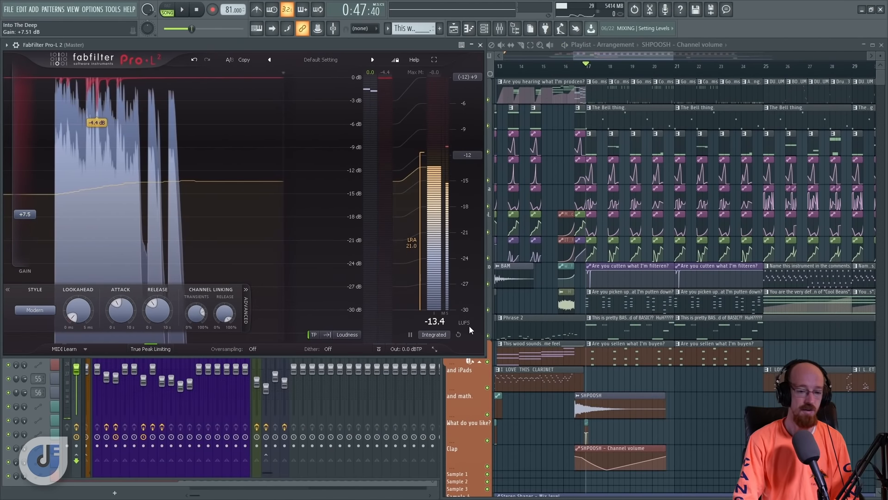
- Show Pro-L 2 full screen, reset the integrated loudness measurement, and measure the loudness during playback
left_click(435, 61)
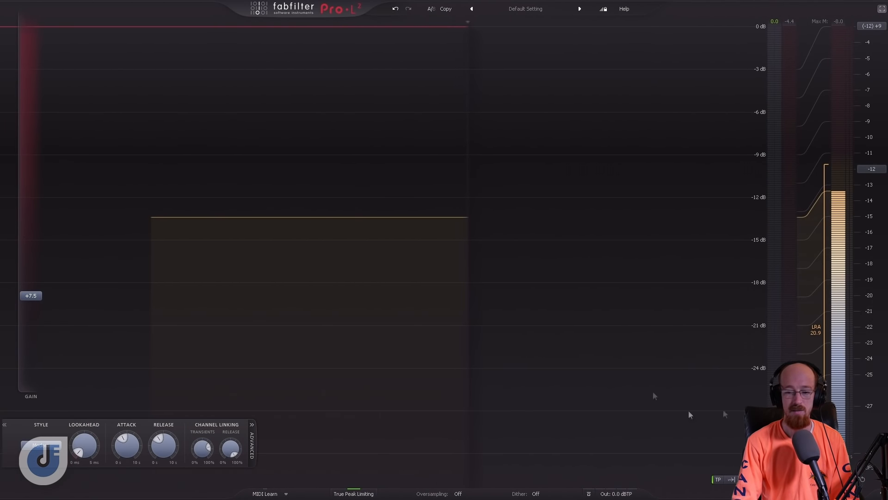
left_click(864, 482)
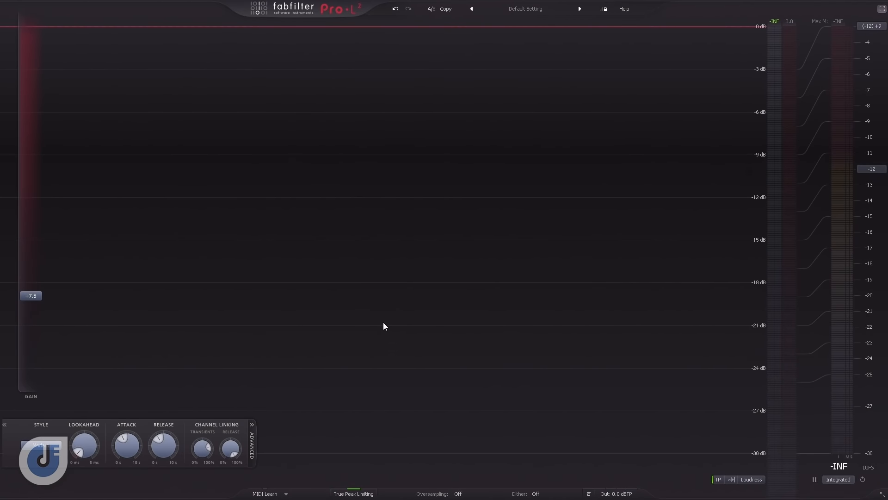
key("space")
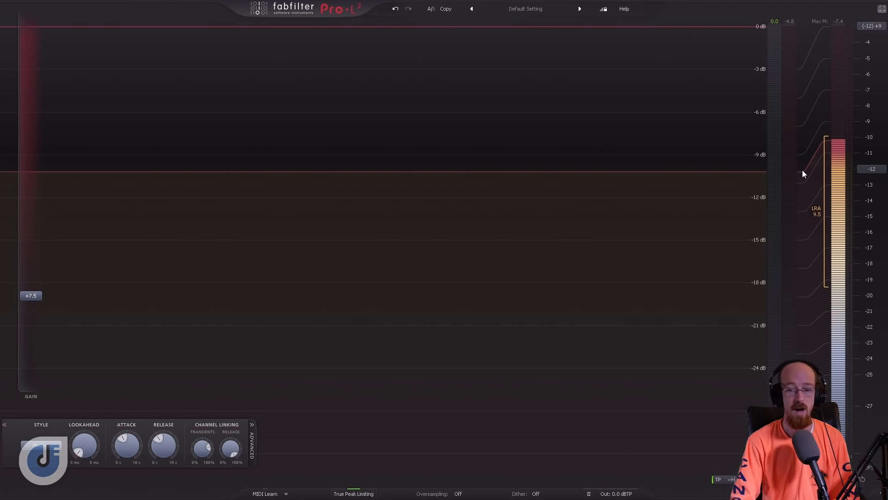
key("space")
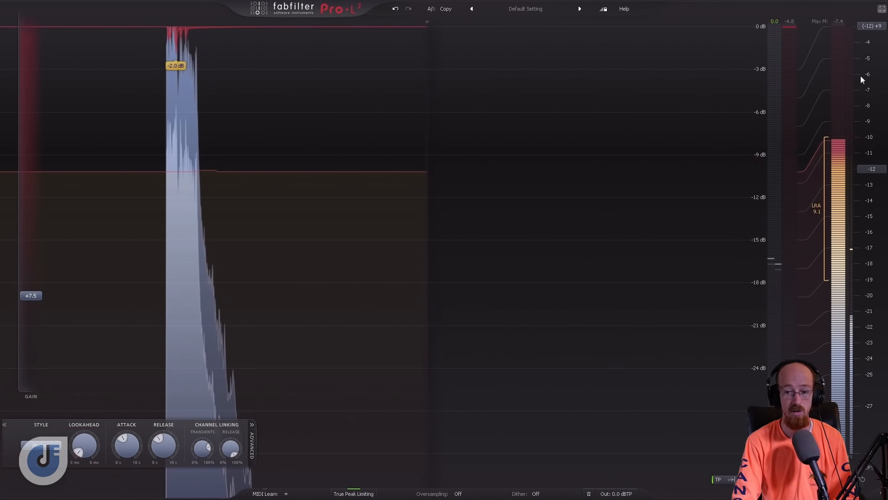
- Set a custom loudness target of -8 LUFS for Pro-L 2's meter scale
left_click(870, 170)
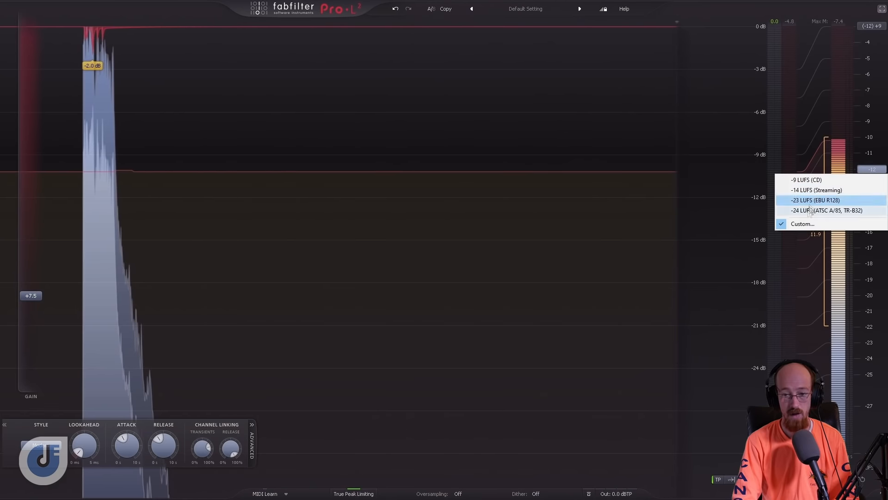
left_click(800, 223)
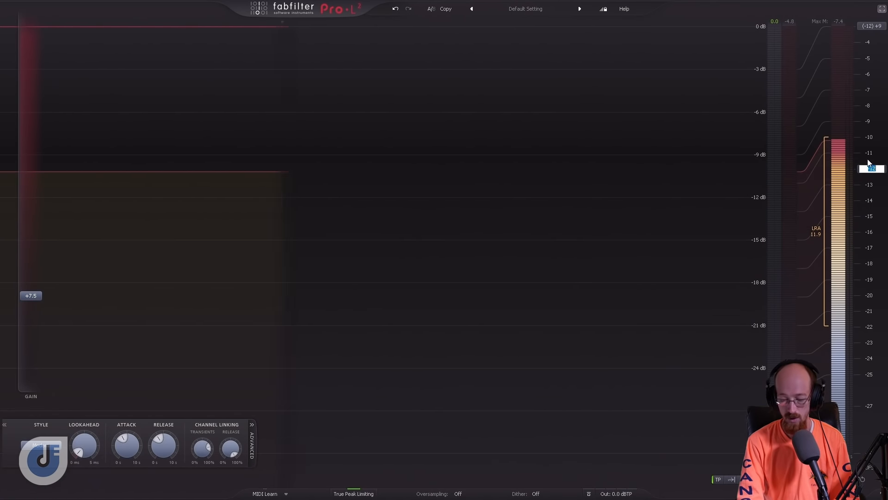
type("-8")
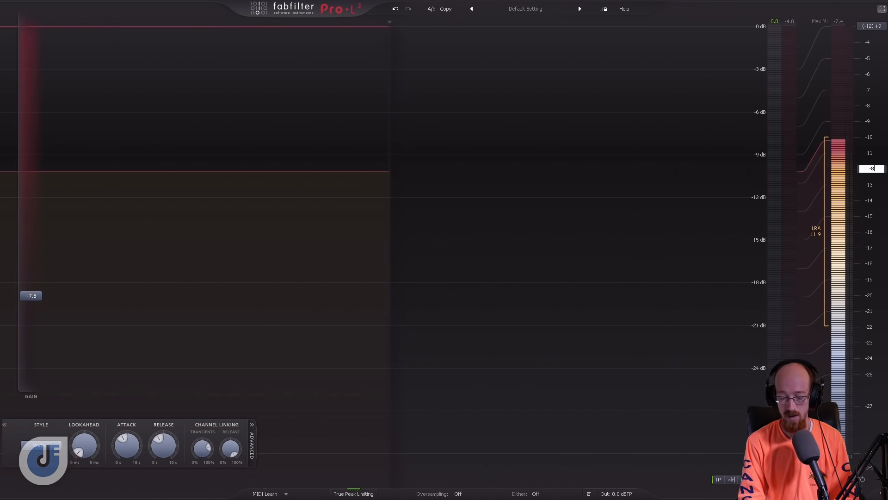
key("Return")
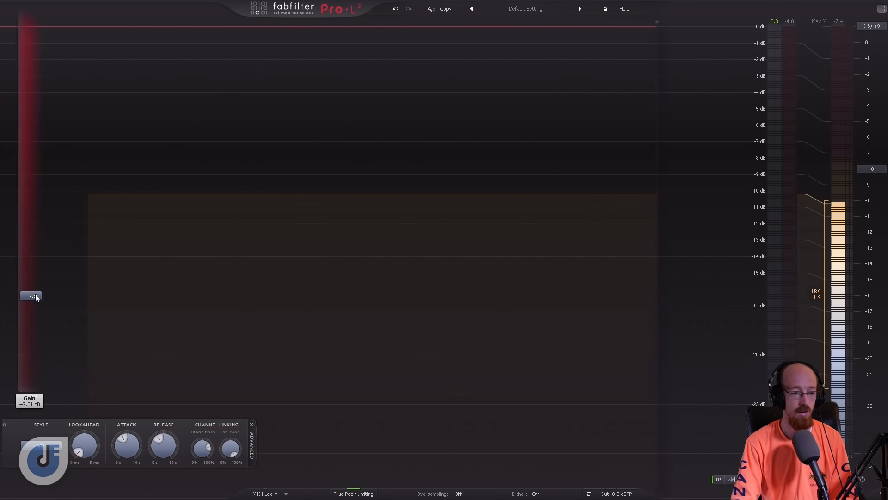
- View the available limiting styles and close the list without choosing another style
left_click(44, 446)
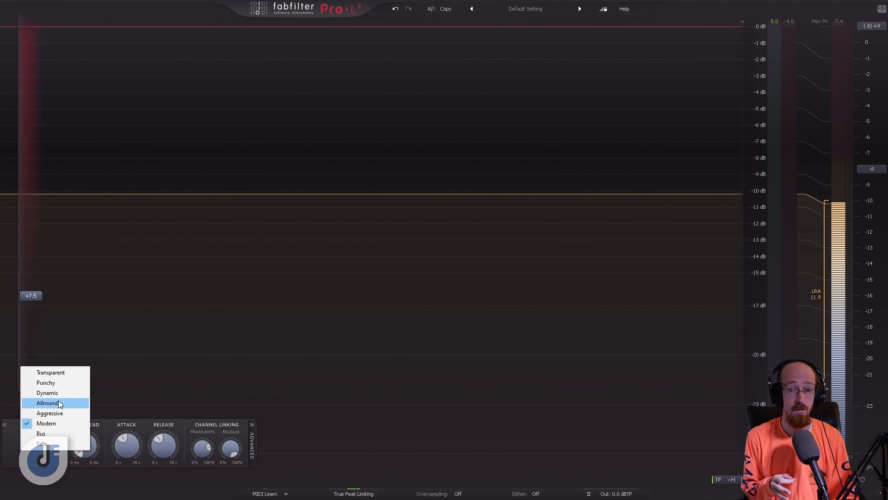
left_click(388, 178)
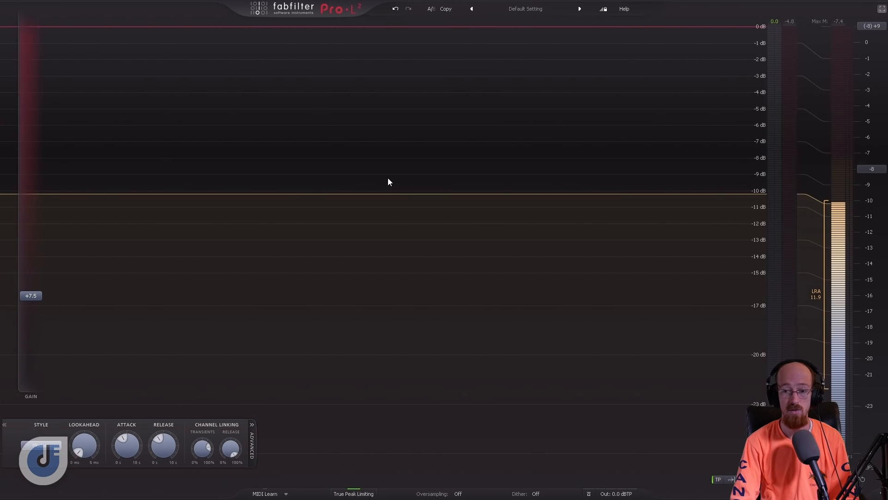
- Leave the full-screen master limiter, open Pro-L 2 on the Drums Sub Mix track, and set its gain to 0 dB
left_click(881, 9)
left_click(481, 46)
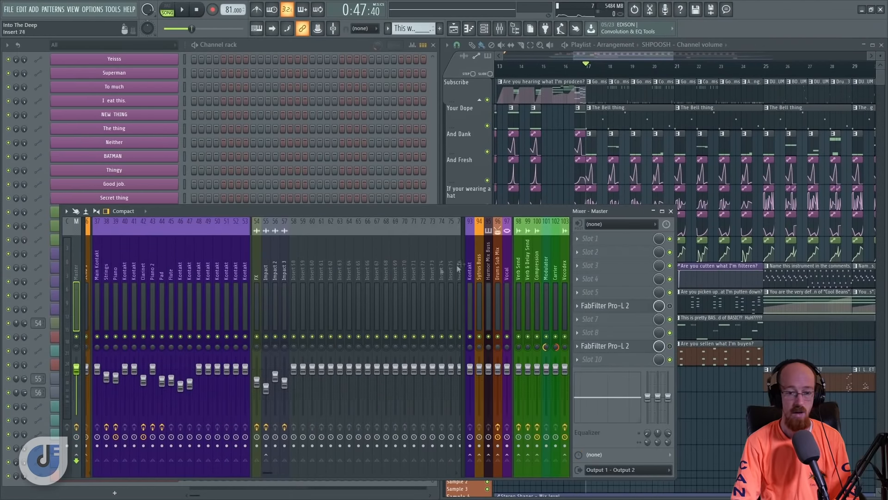
left_click(494, 329)
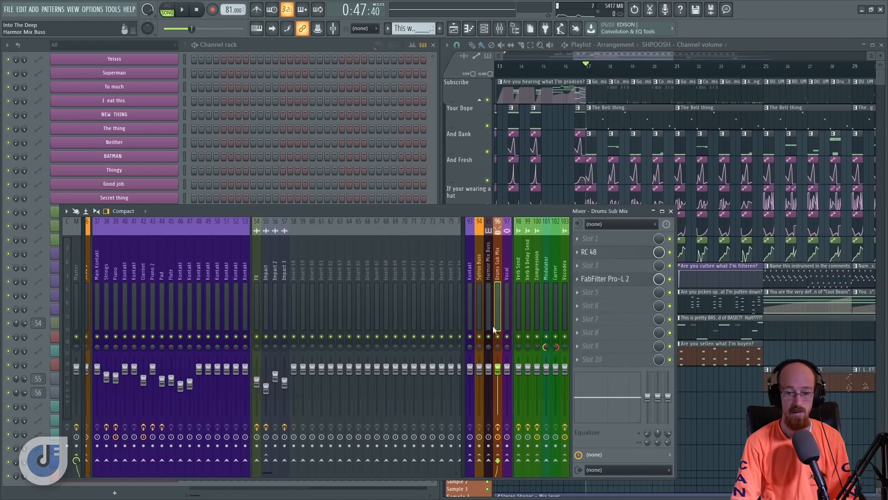
left_click(636, 281)
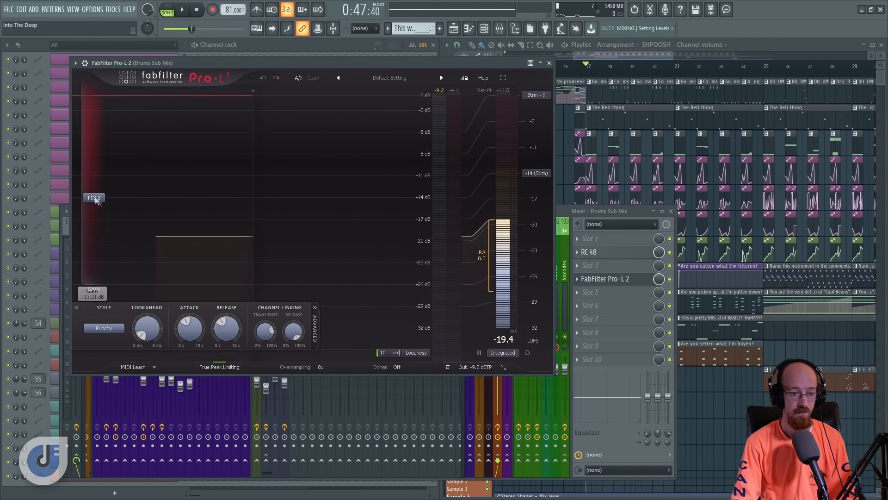
left_click_drag(102, 205, 119, 359)
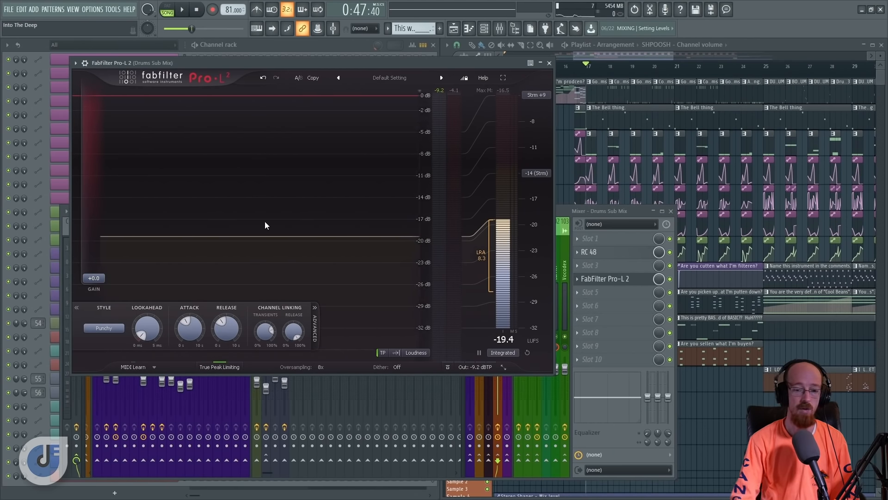
- Solo the Drums Sub Mix track and show its Pro-L 2 full screen
left_click(639, 212)
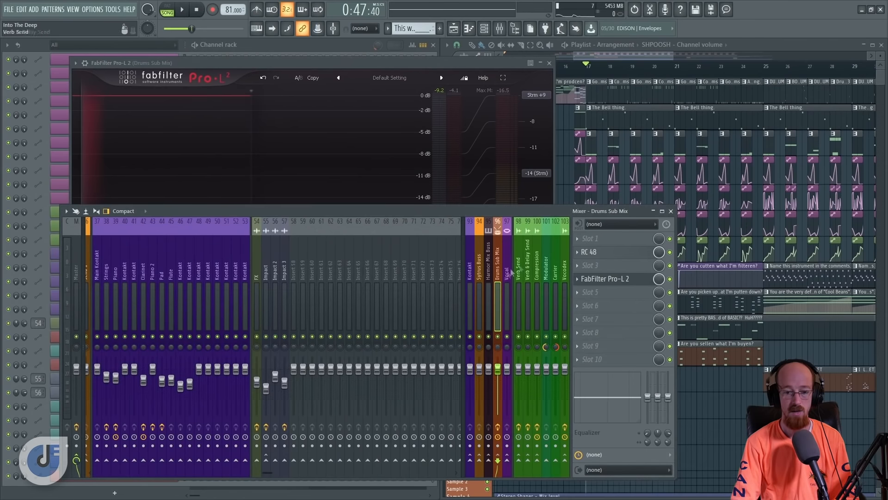
right_click(498, 340)
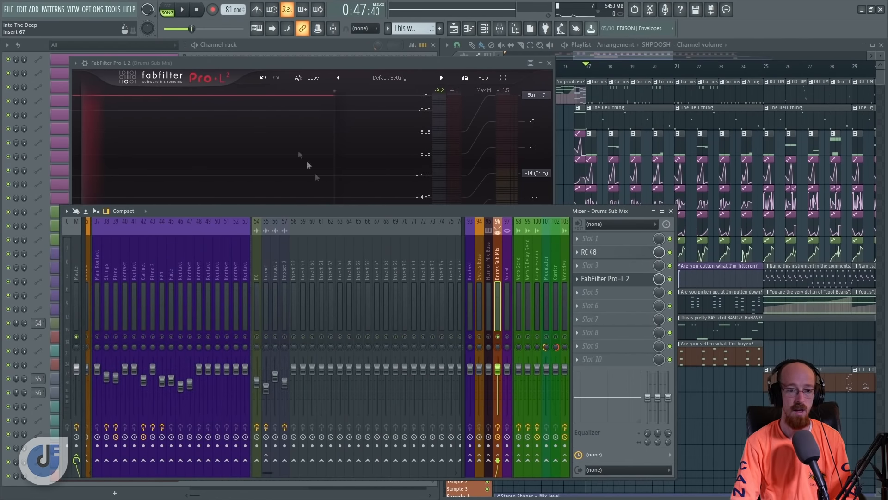
left_click(336, 65)
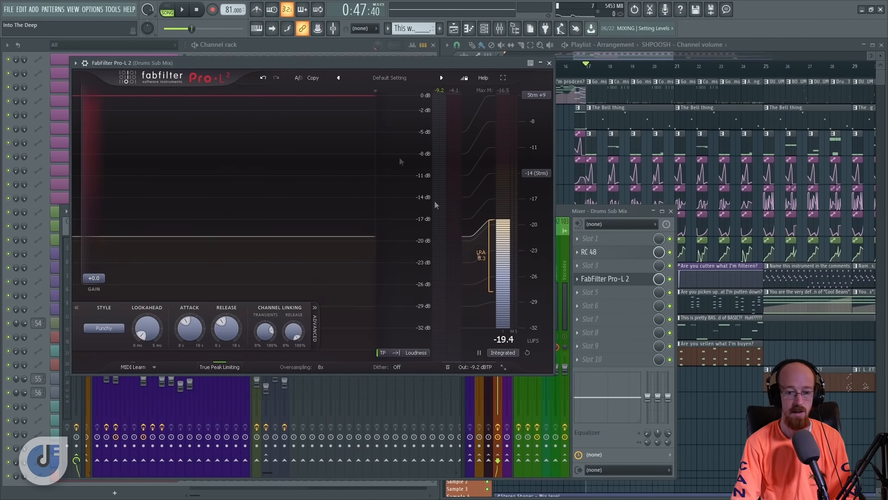
left_click(504, 367)
left_click(354, 285)
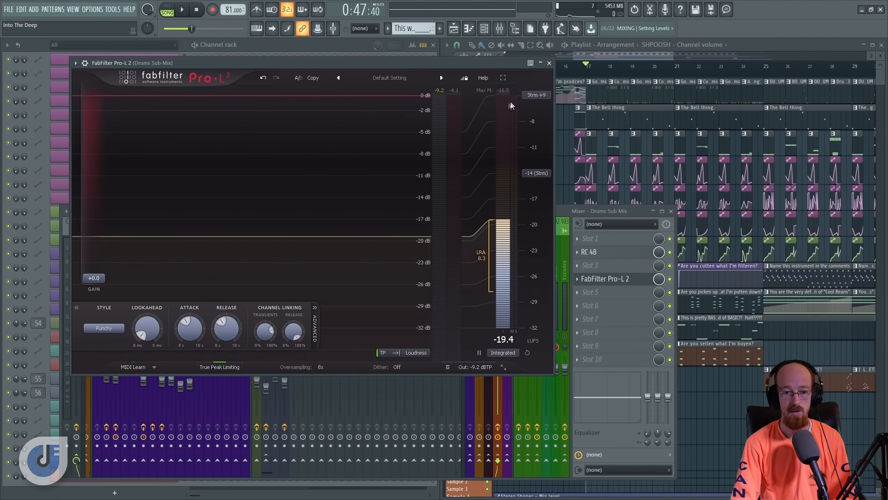
left_click(504, 79)
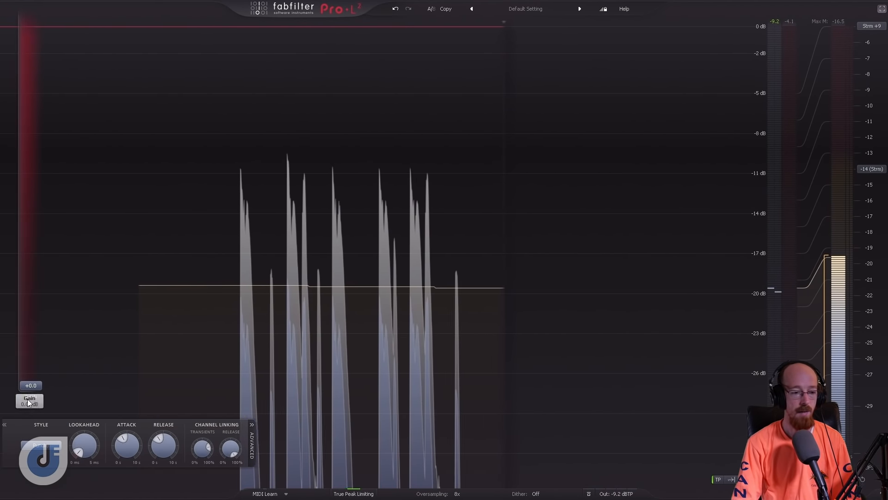
- Raise the drum limiter's gain to +27.4 dB and its output level to -1.8 dBTP while the drums play
left_click_drag(35, 392, 30, 82)
mouse_move(623, 494)
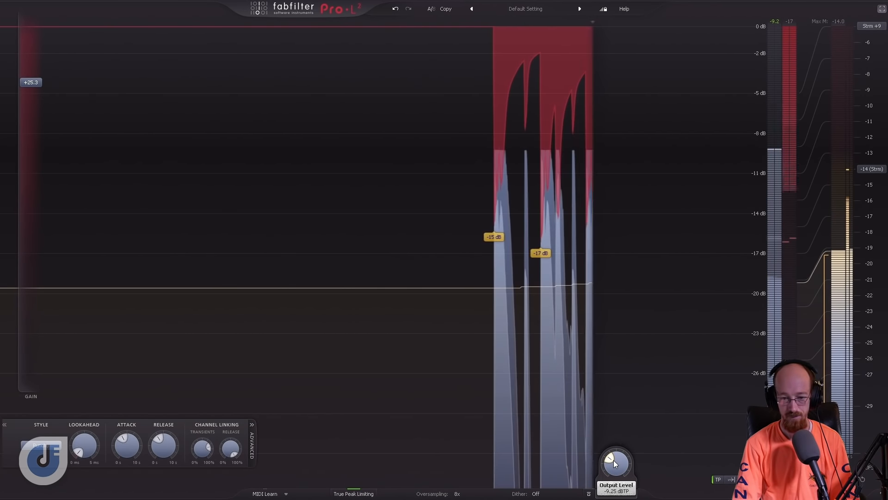
scroll(614, 460, "up", 4)
scroll(619, 463, "up", 4)
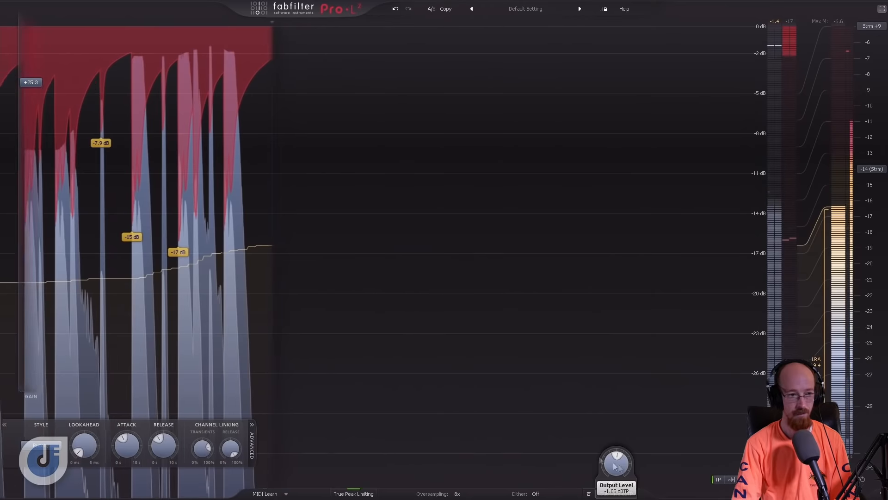
left_click_drag(32, 82, 33, 58)
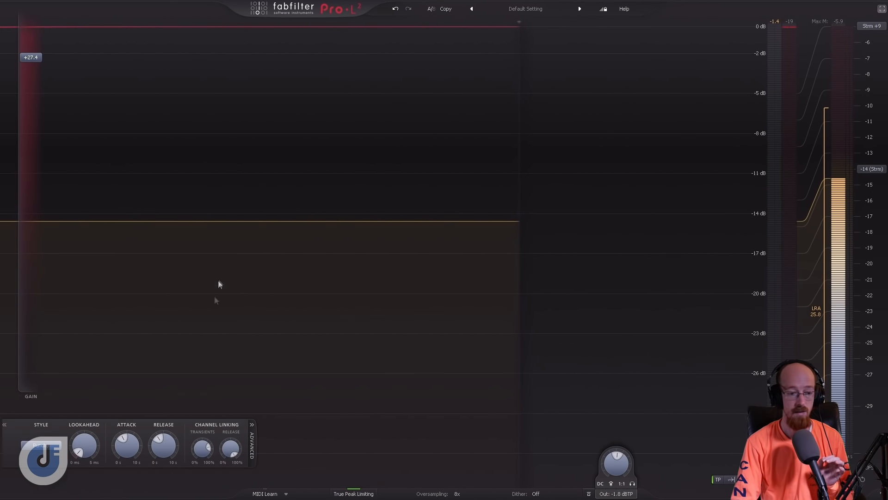
- Adjust the Transients channel linking of the drum limiter
left_click_drag(198, 450, 205, 456)
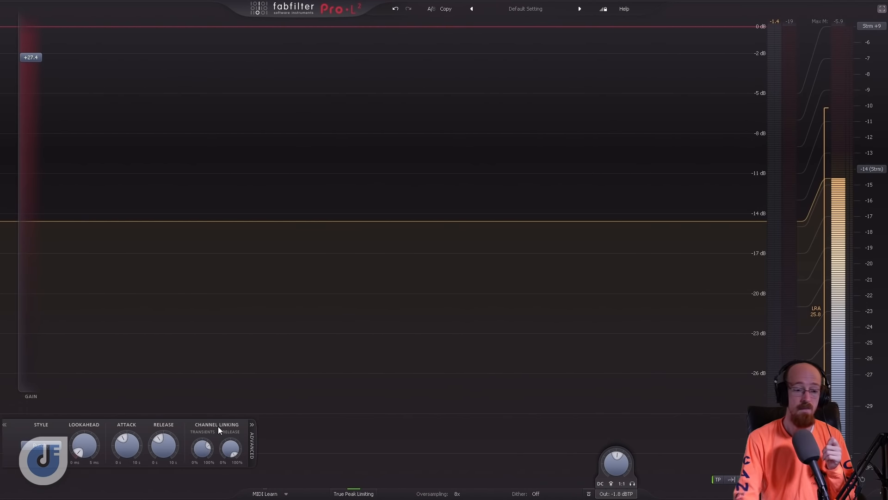
left_click_drag(202, 447, 207, 471)
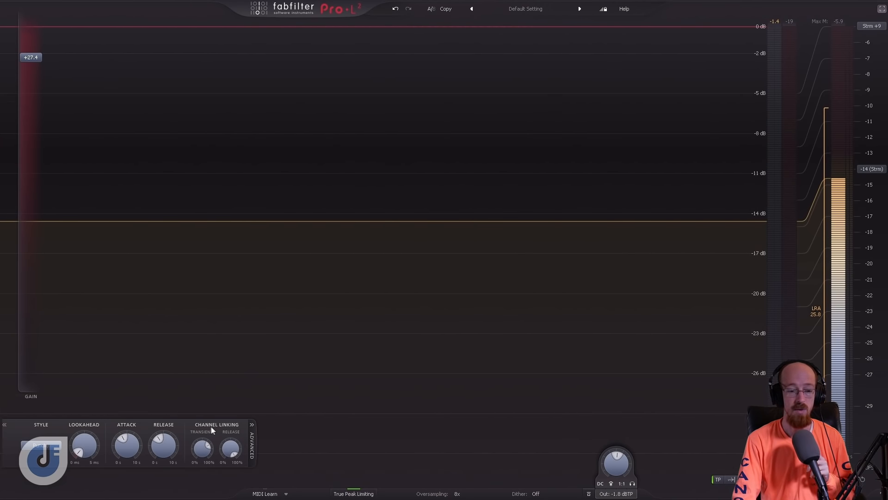
left_click(254, 451)
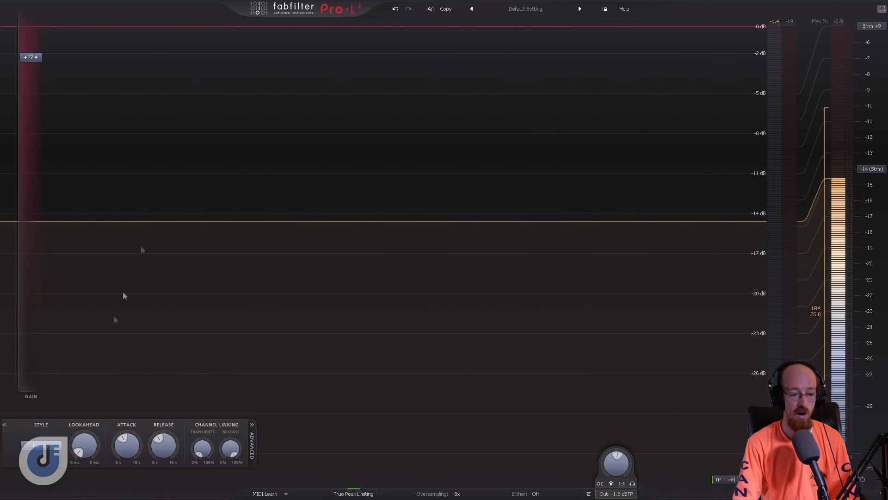
- Play the drums, set the limiter's attack to 0.0 ms, and shorten its release
key("space")
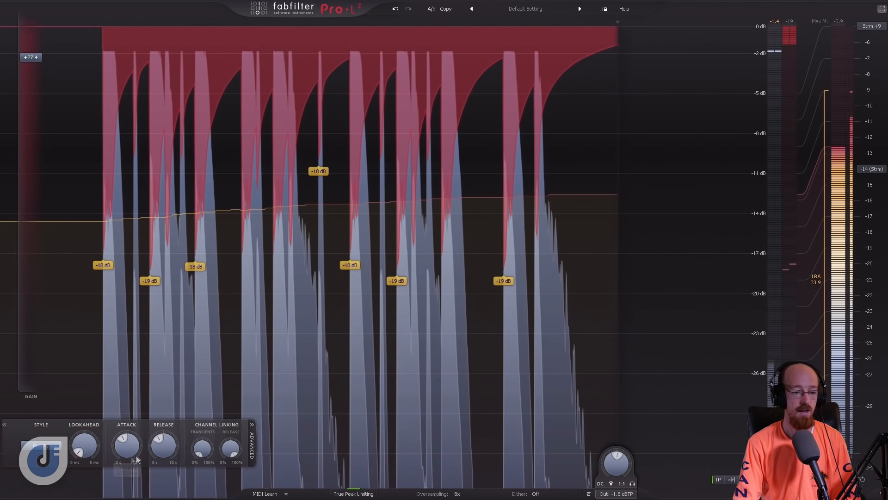
left_click_drag(126, 447, 127, 472)
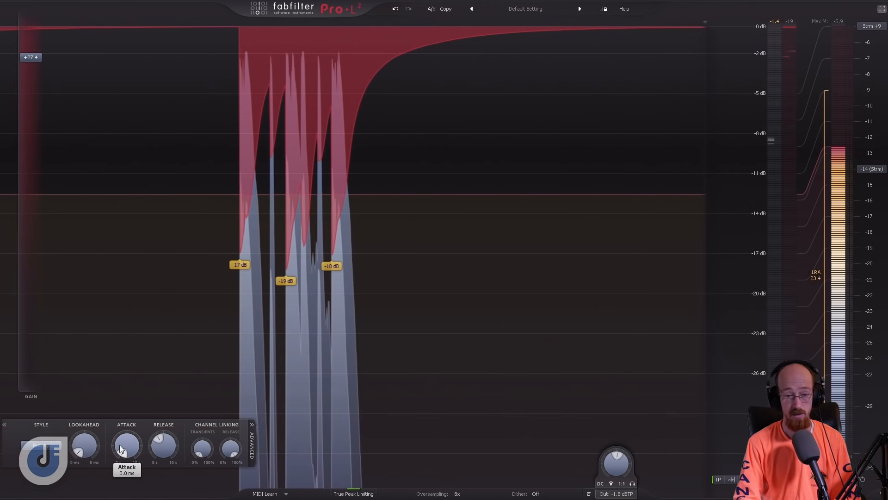
left_click_drag(164, 454, 164, 464)
key("space")
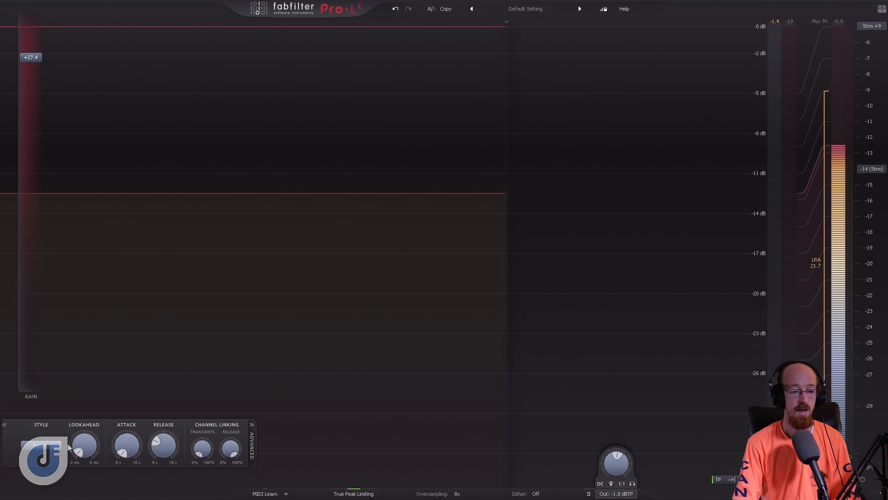
- Compare the Bus, Modern and Transparent limiting styles on the soloed drums during playback
left_click(35, 445)
left_click(52, 434)
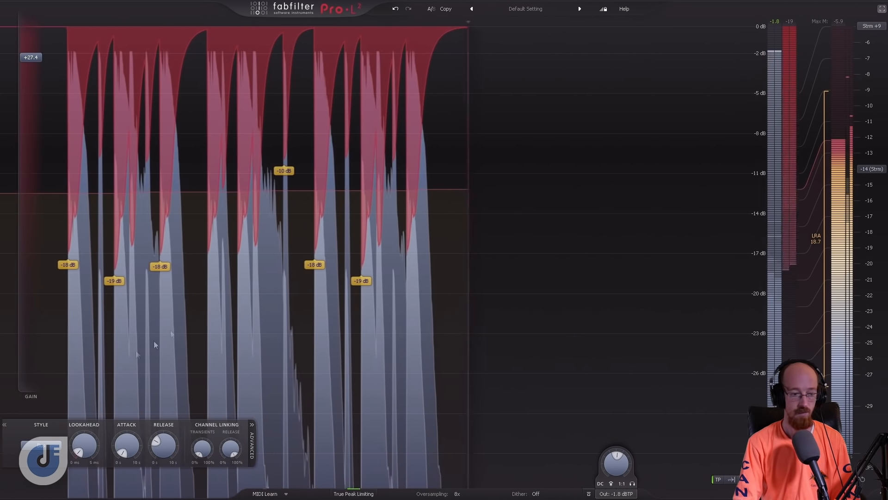
left_click(47, 442)
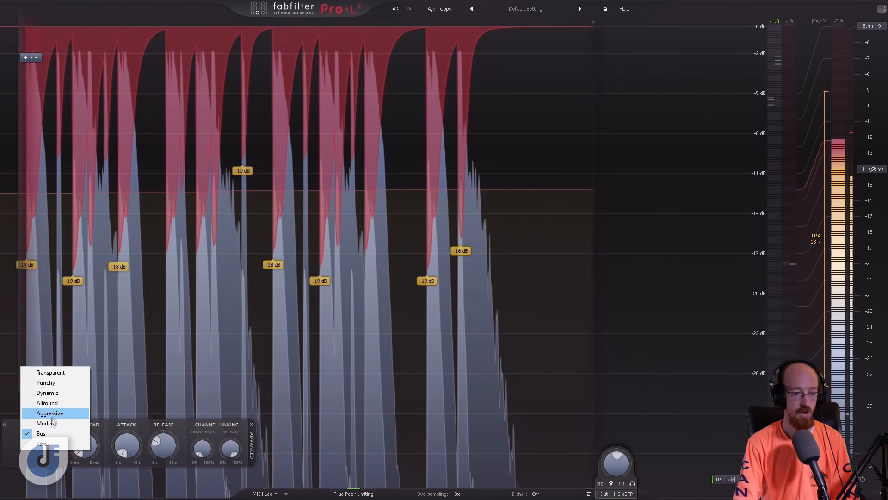
left_click(51, 422)
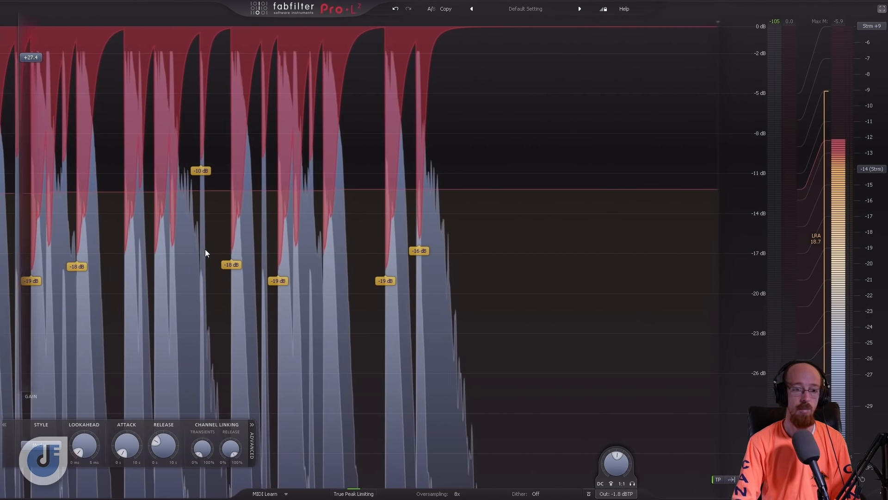
key("space")
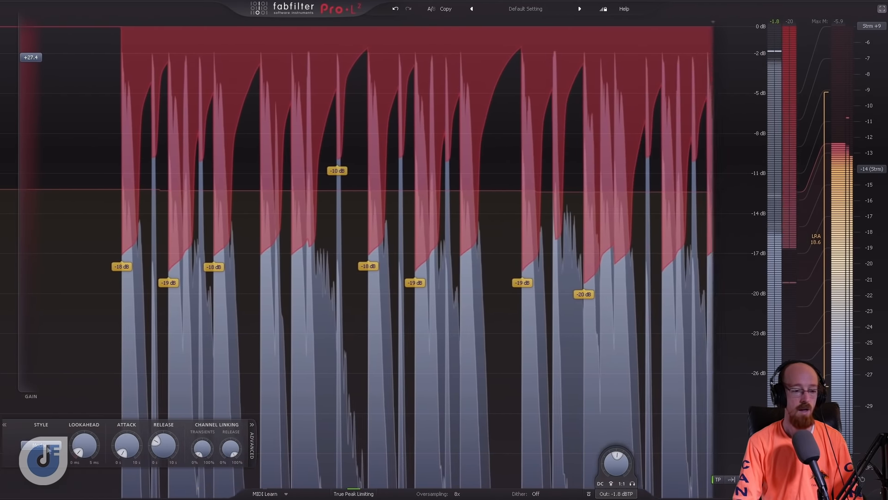
left_click(52, 445)
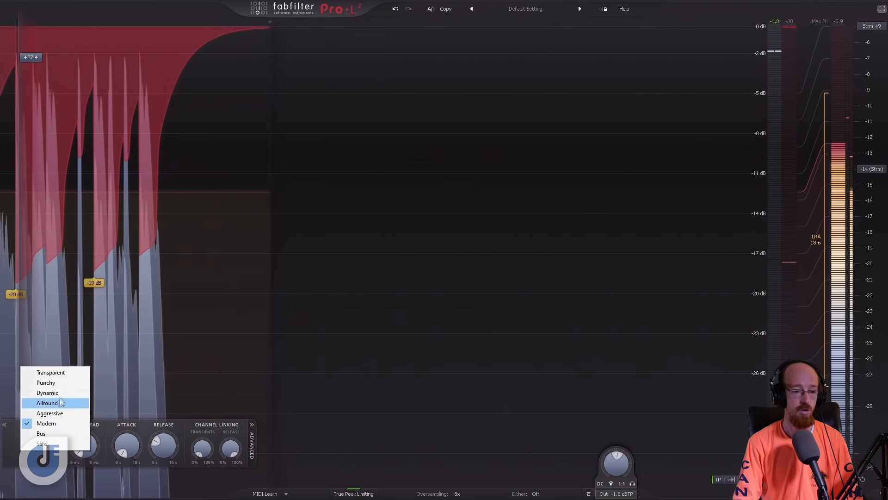
left_click(69, 373)
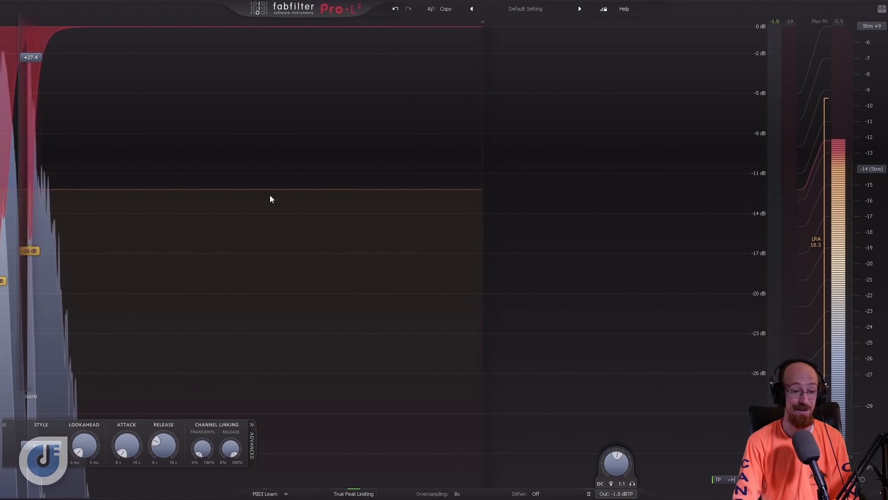
left_click(48, 445)
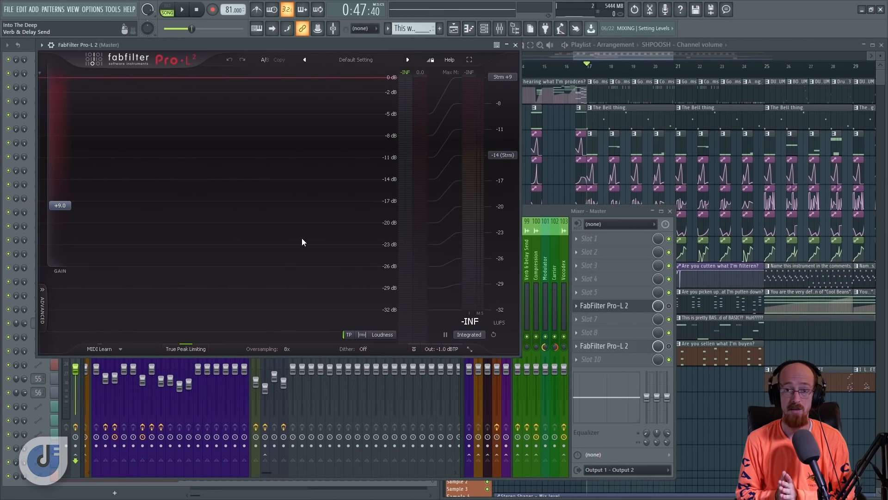
- Bring up the mixer and switch between the Kontakt bus and the Master track to view their effect slots
left_click(470, 273)
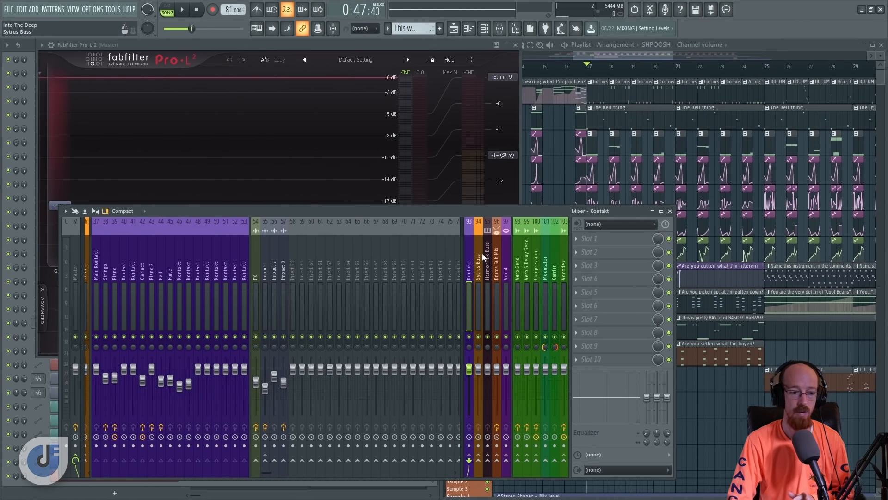
left_click(79, 276)
left_click(469, 277)
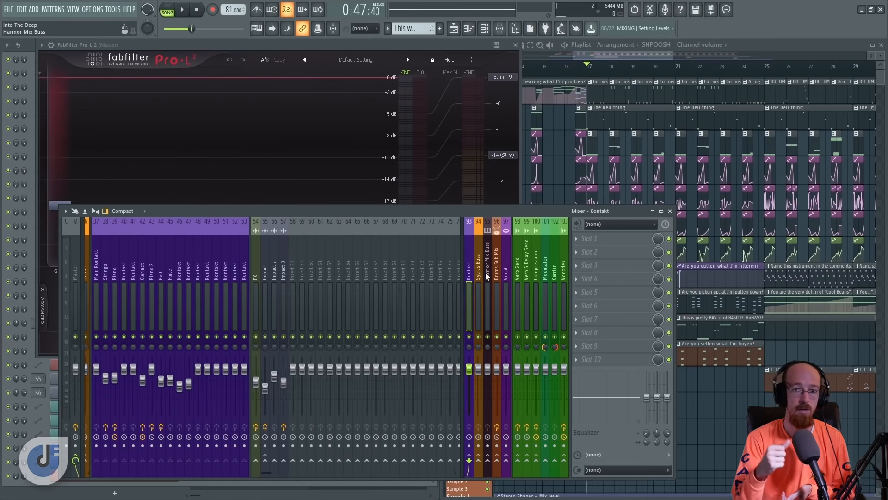